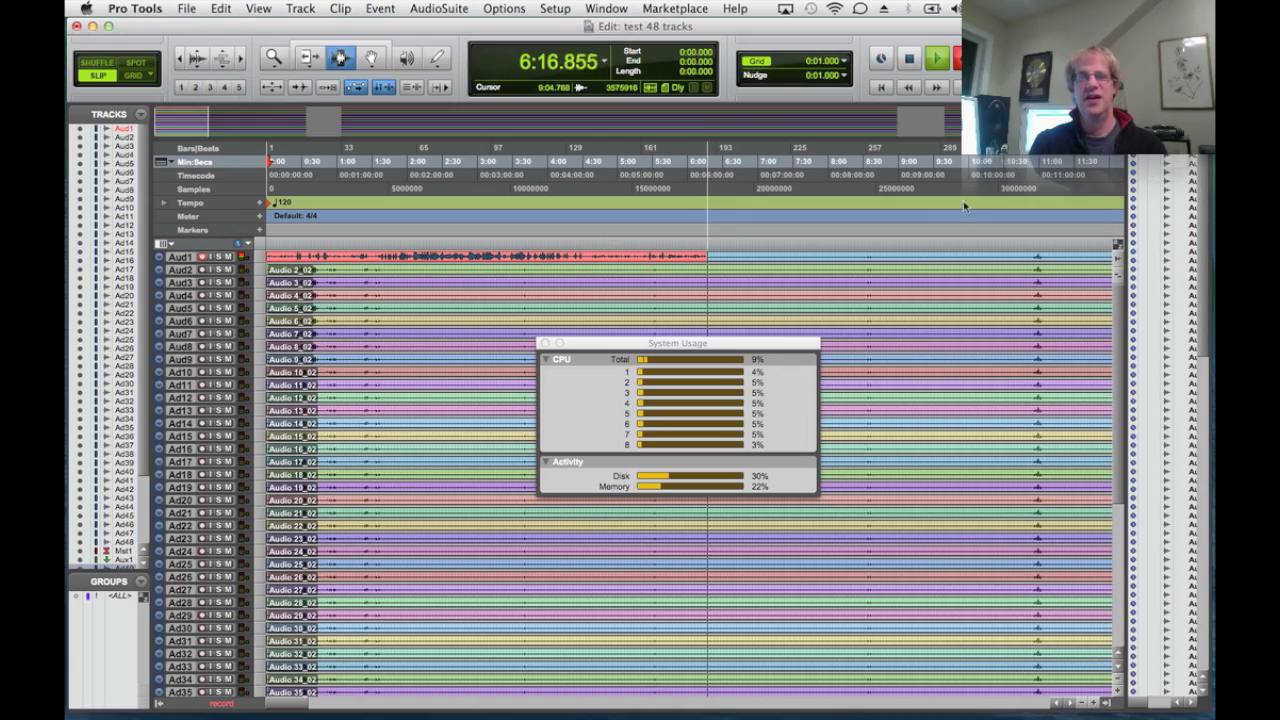
pyautogui.press('F11')
pyautogui.press('F11')
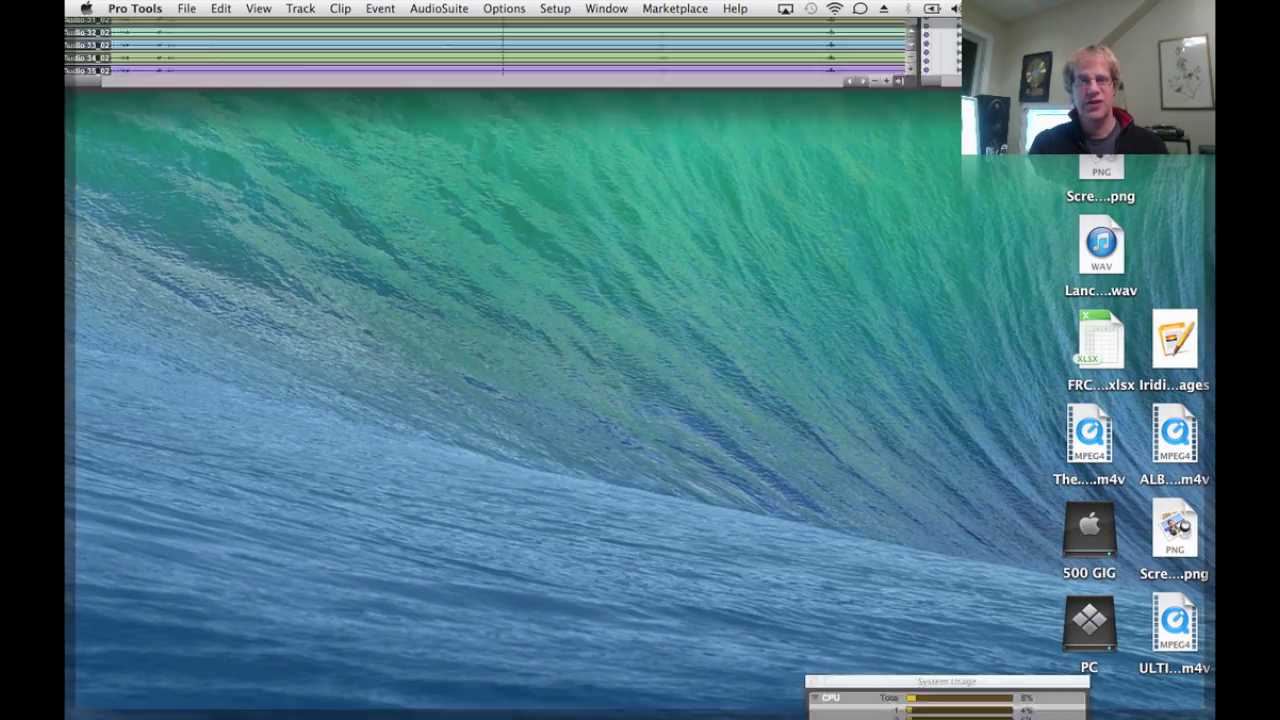
pyautogui.press('F11')
pyautogui.press('F11')
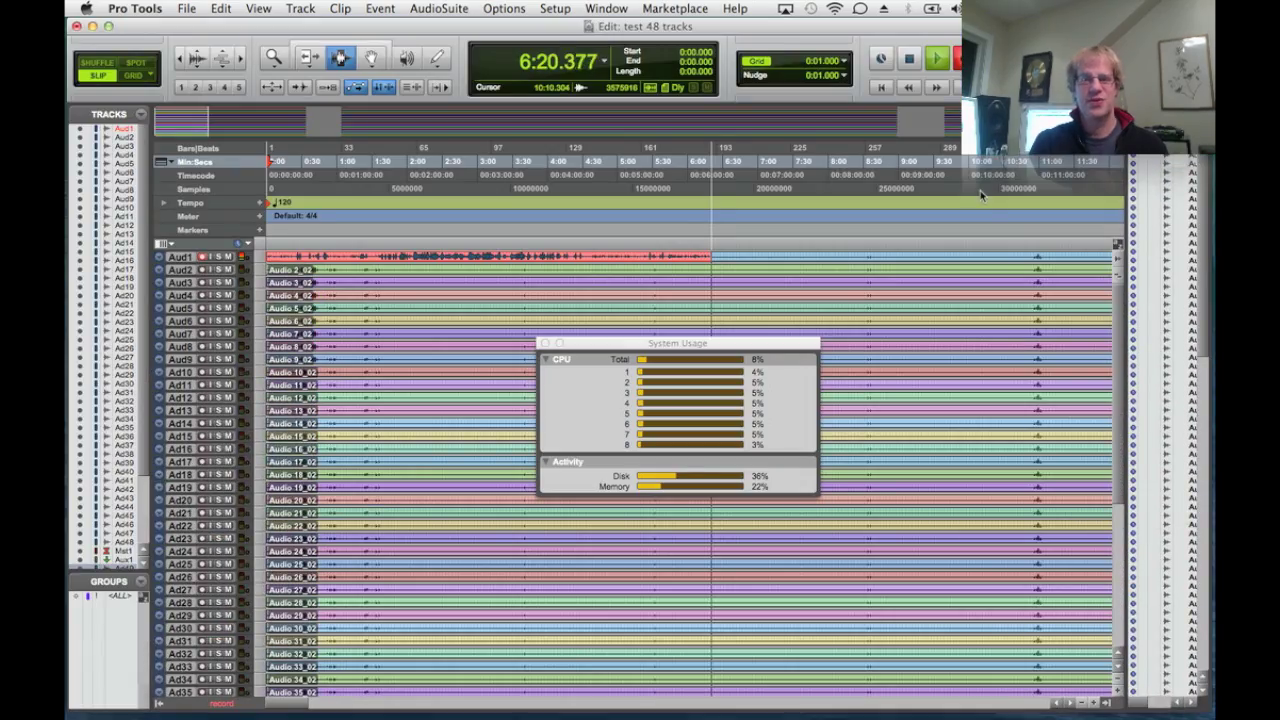
pyautogui.press('super+equal')
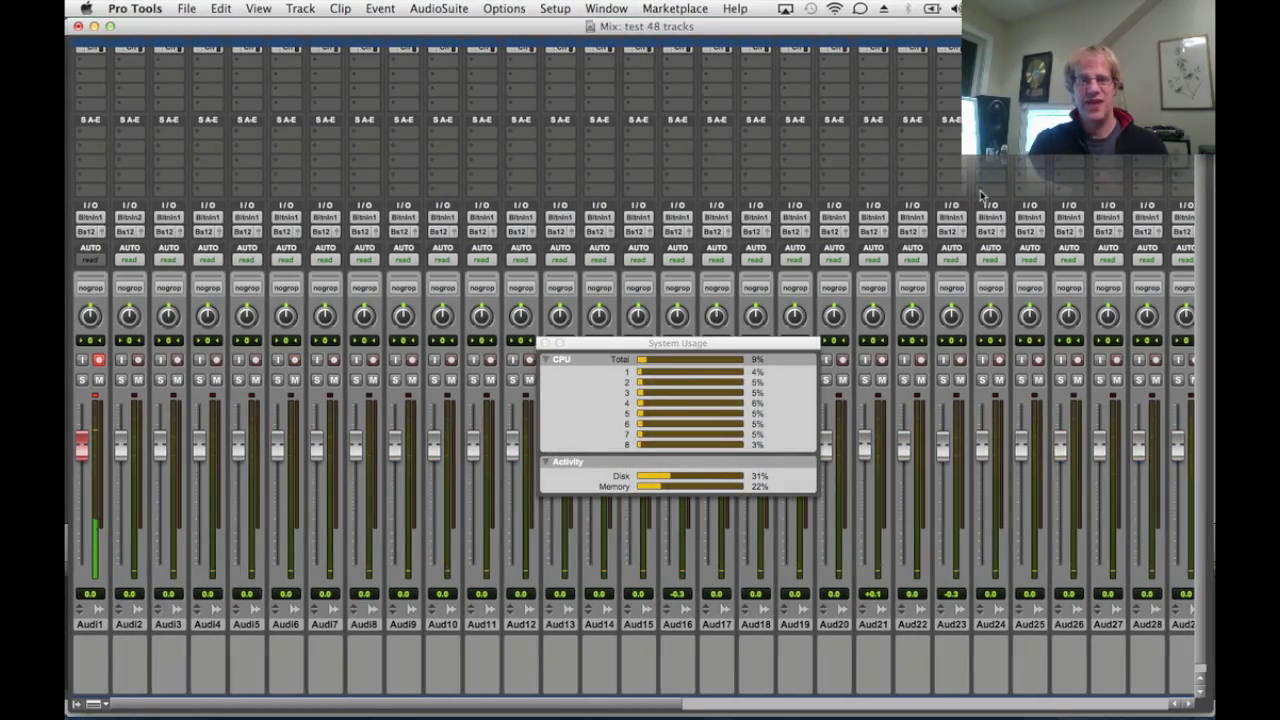
pyautogui.press('F11')
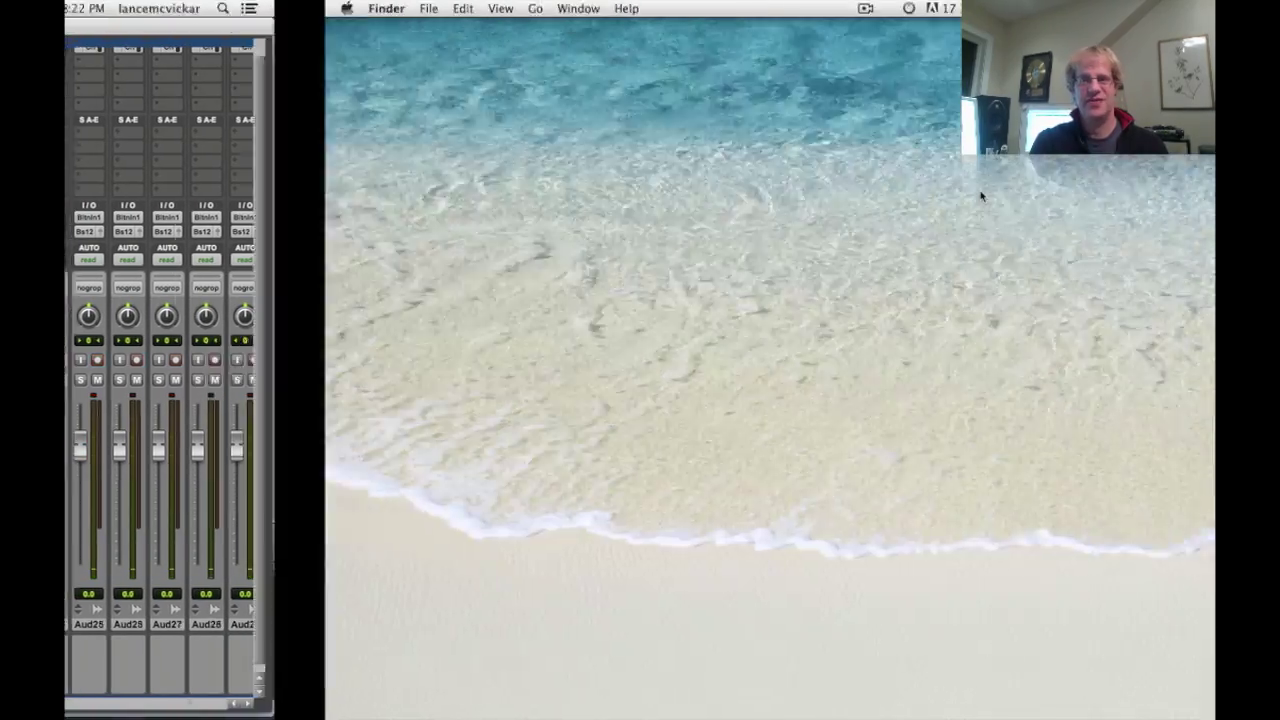
pyautogui.press('F11')
pyautogui.press('super+equal')
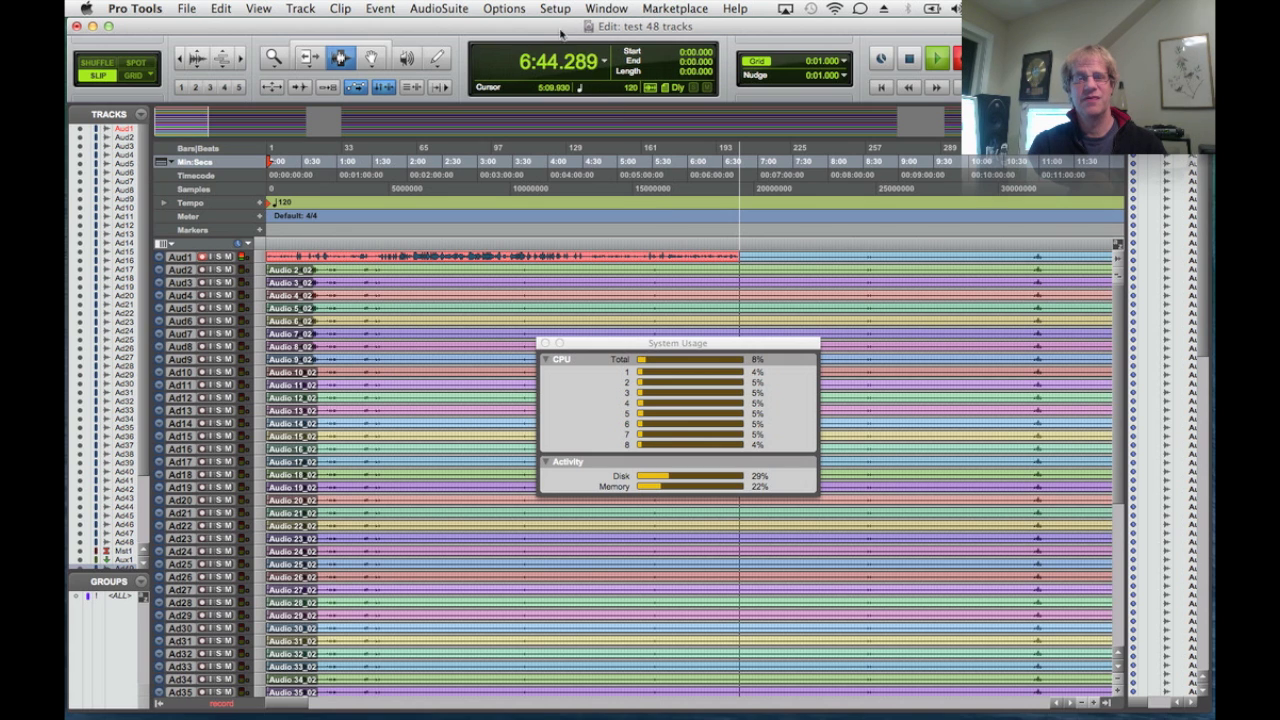
pyautogui.press('space')
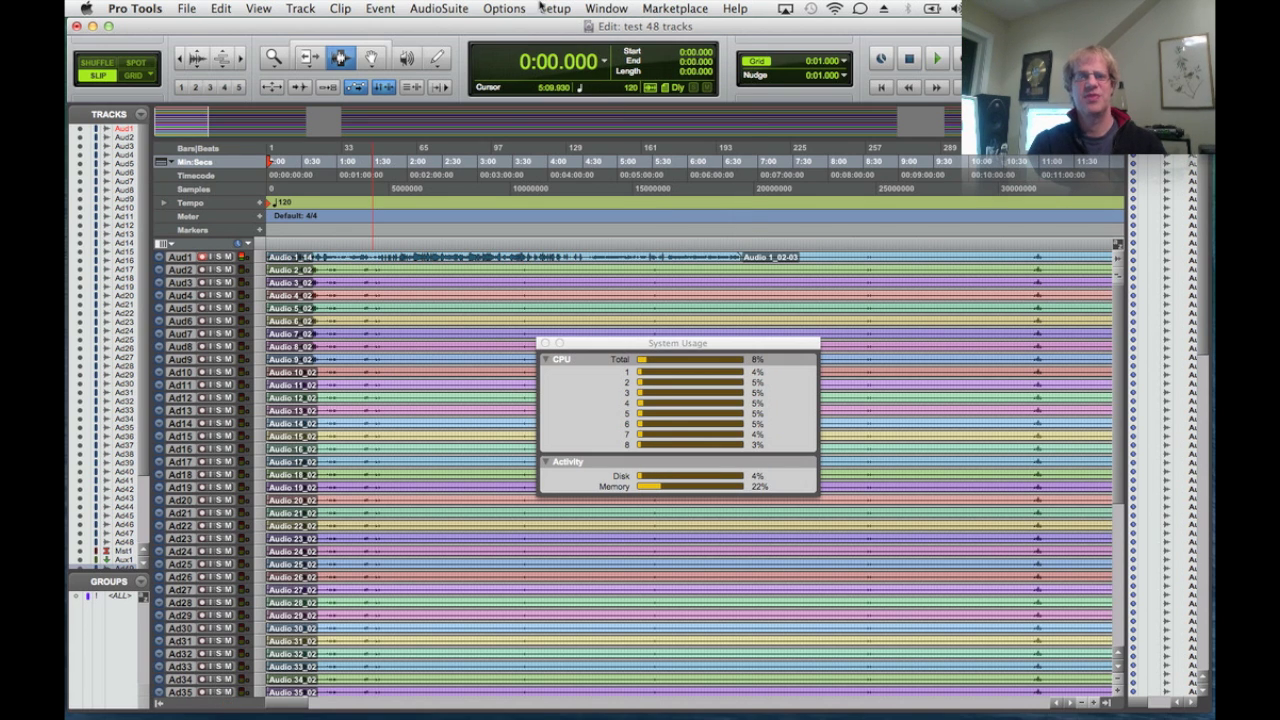
pyautogui.click(545, 8)
pyautogui.click(600, 43)
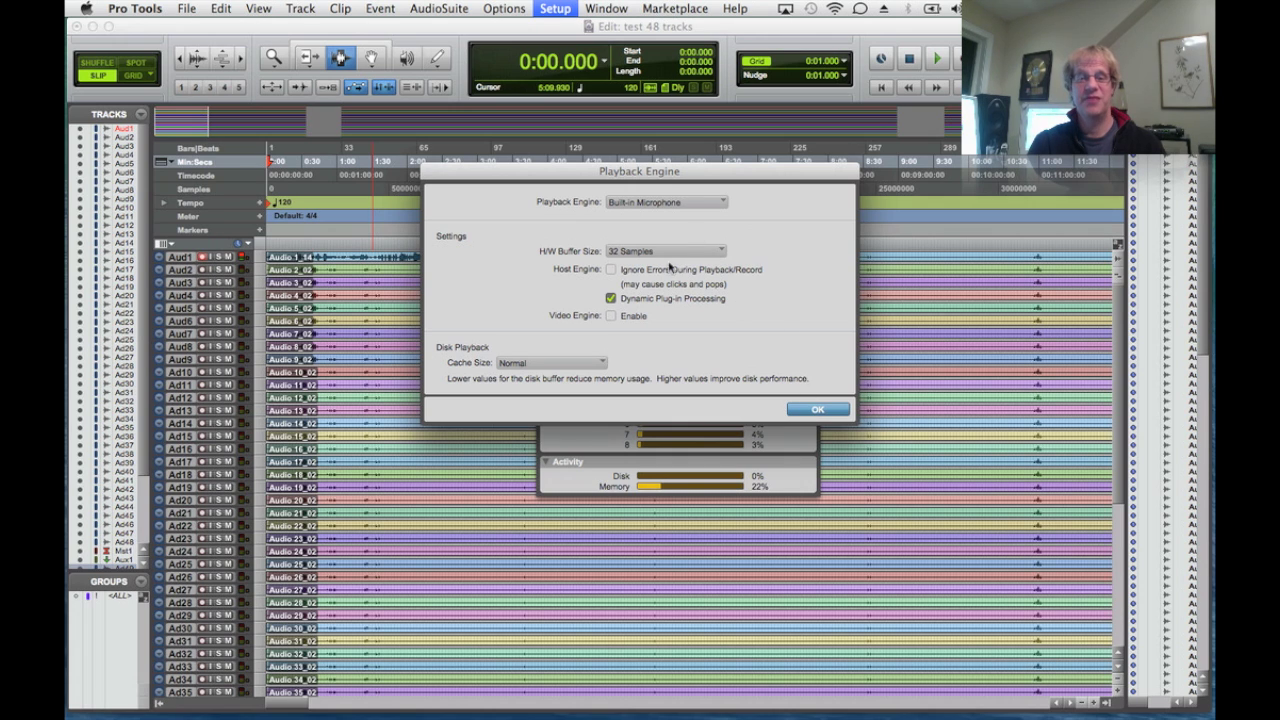
pyautogui.click(818, 409)
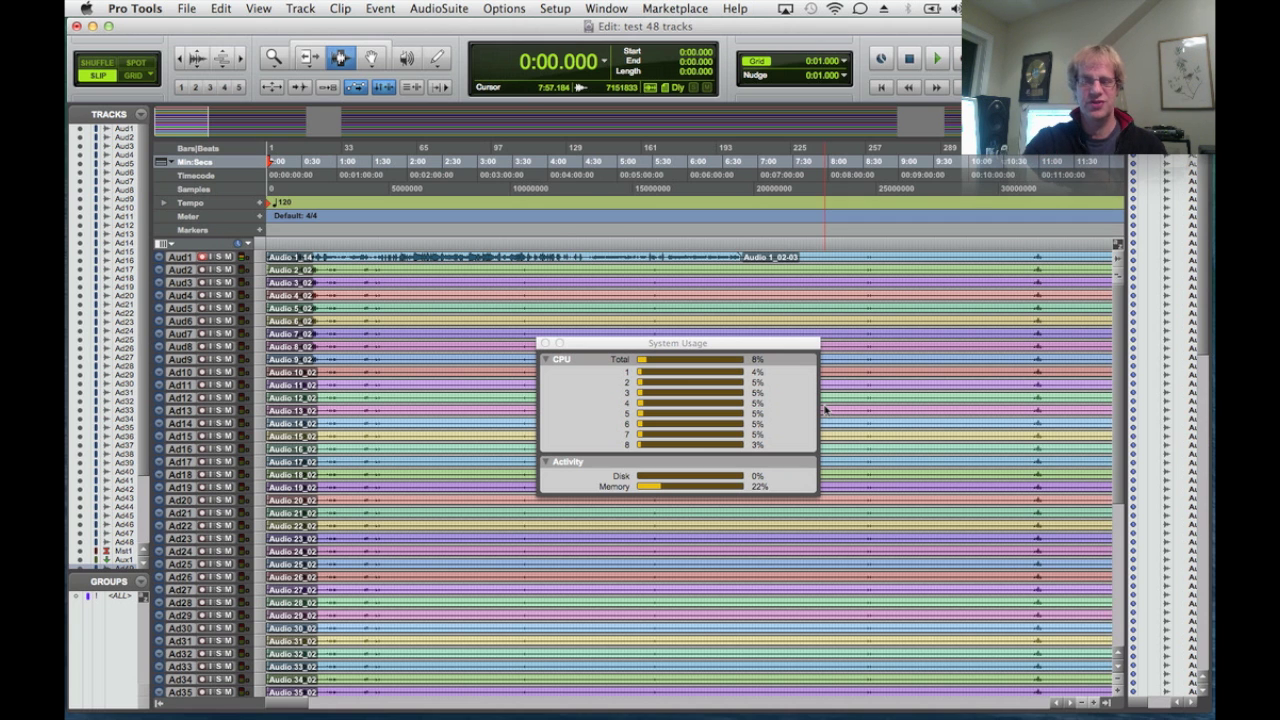
# Bring up the Mix window, check Audio 13's Channel Strip plug-in, and scroll through all 48 channels.
pyautogui.press('super+equal')
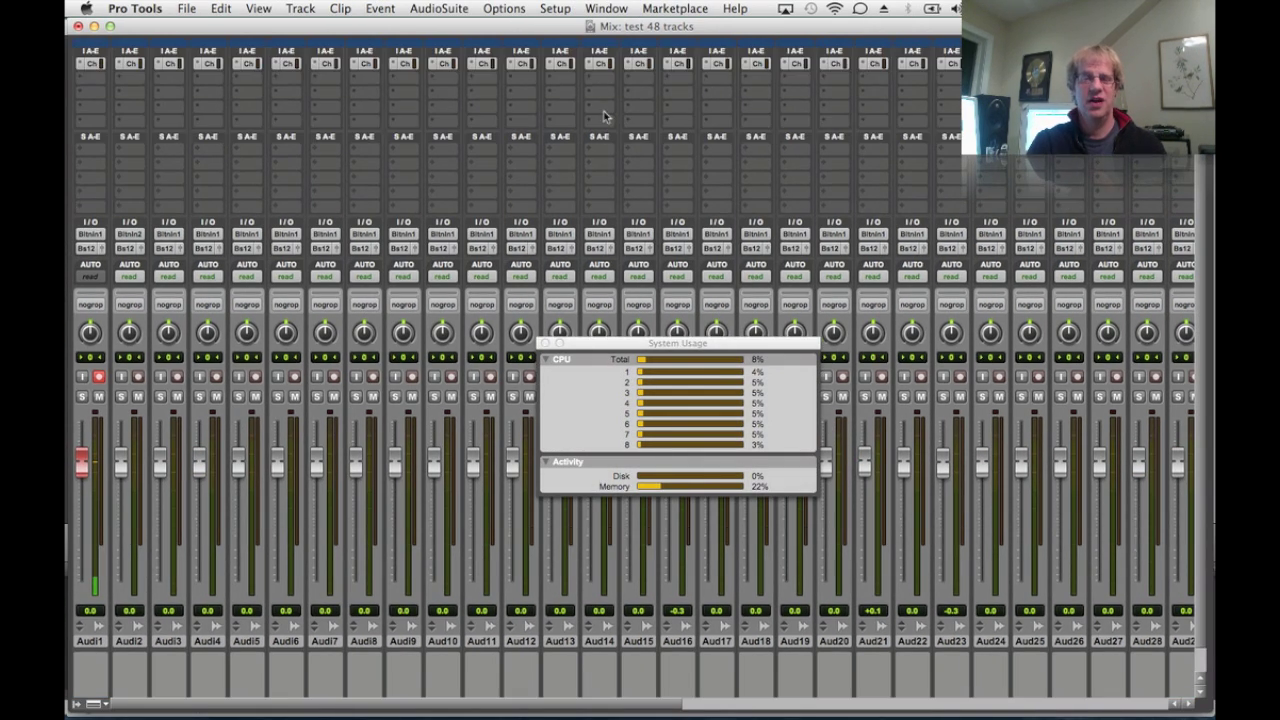
pyautogui.click(563, 65)
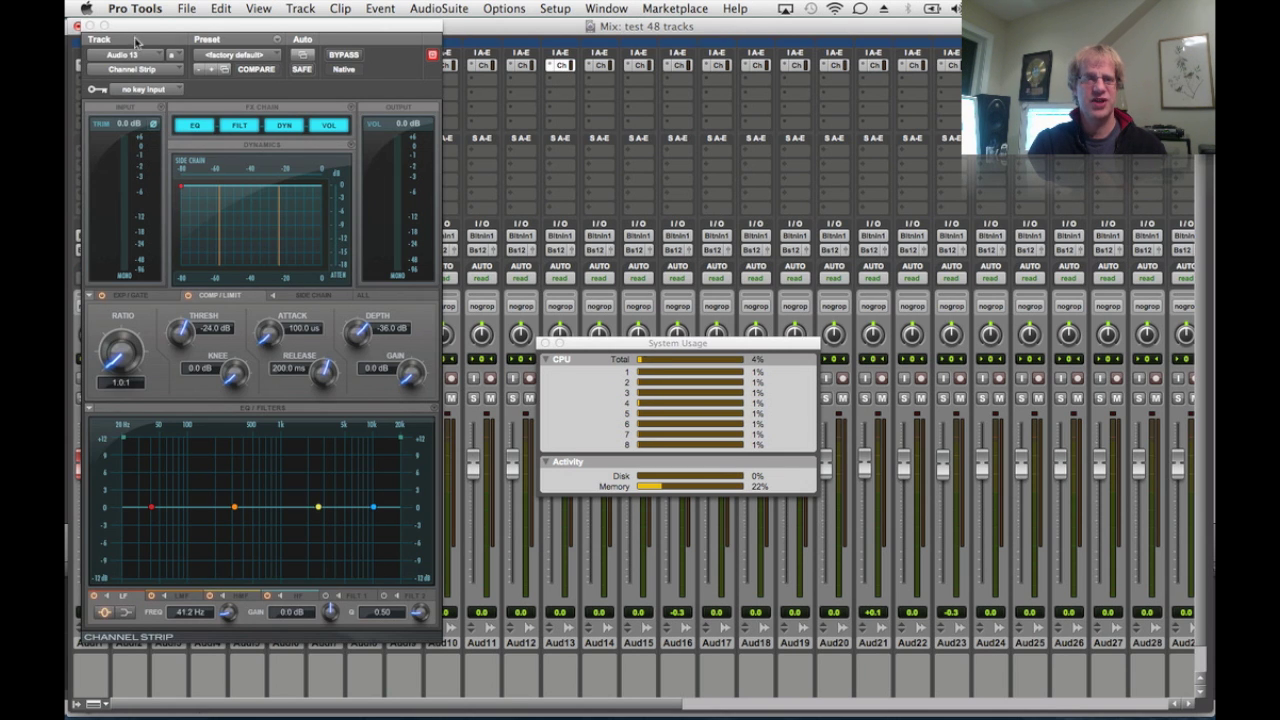
pyautogui.moveTo(138, 30); pyautogui.dragTo(250, 92)
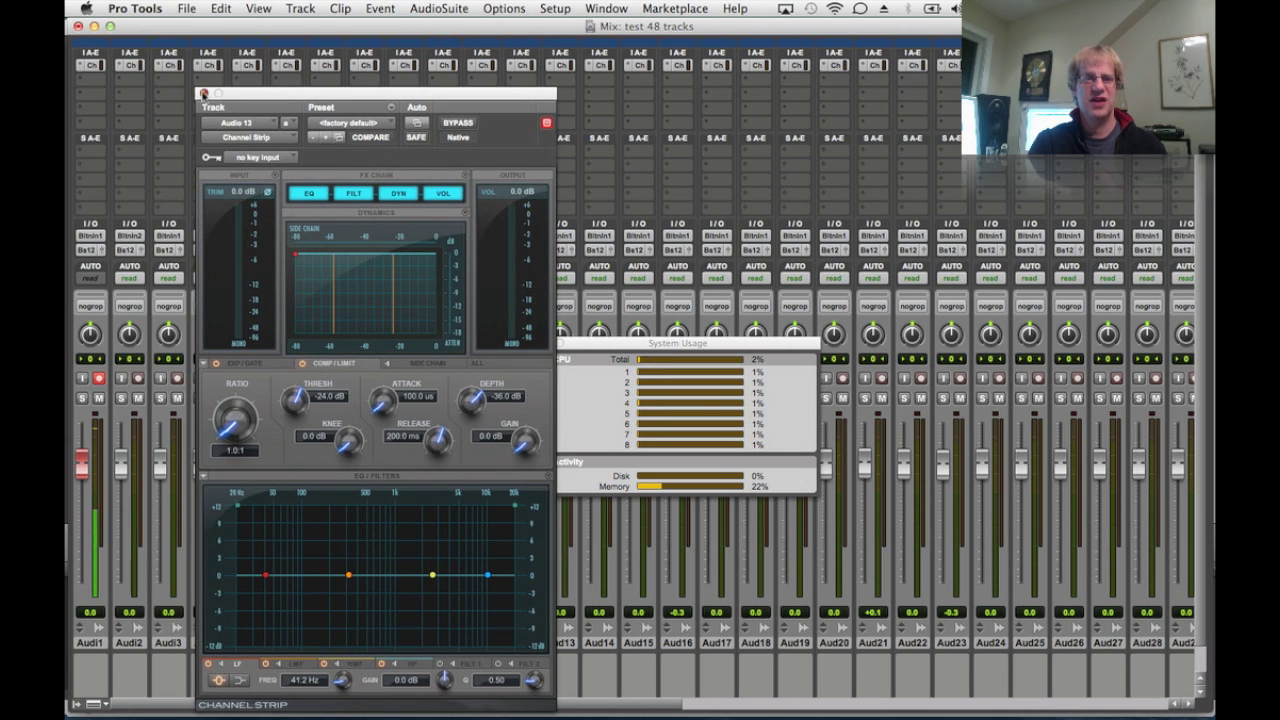
pyautogui.click(204, 90)
pyautogui.hscroll(8, 600, 300)
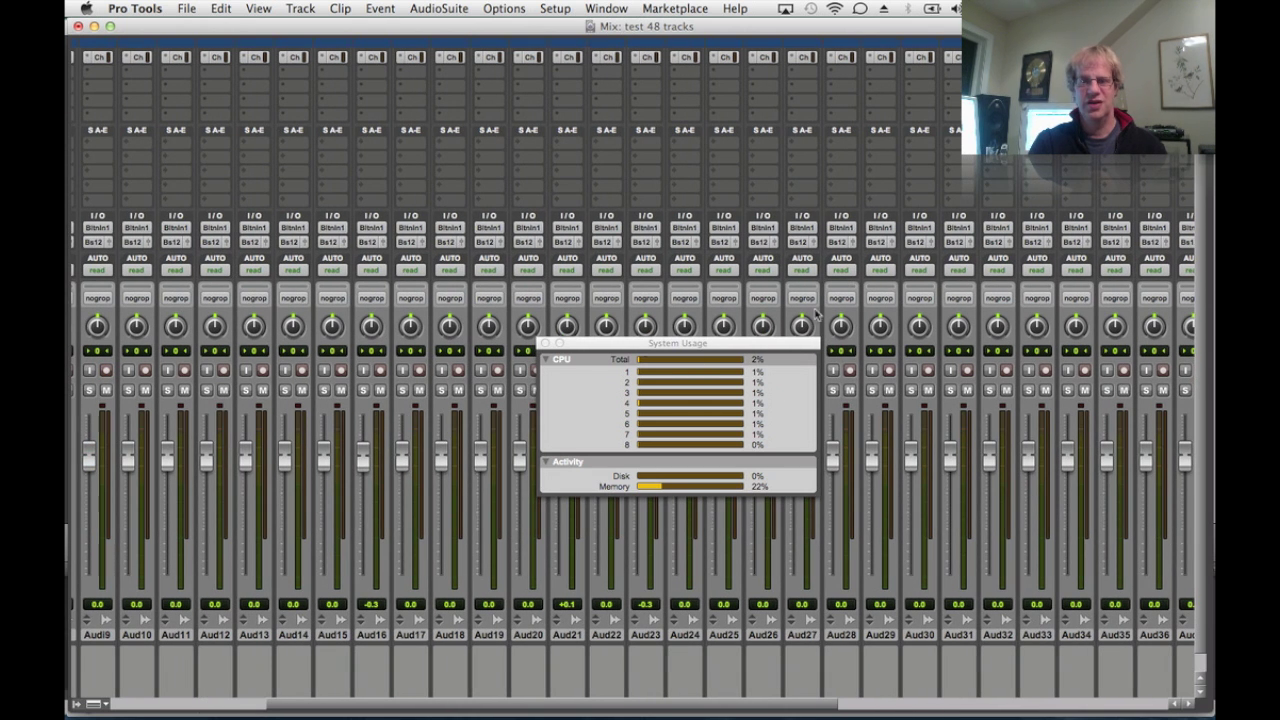
pyautogui.hscroll(10, 860, 208)
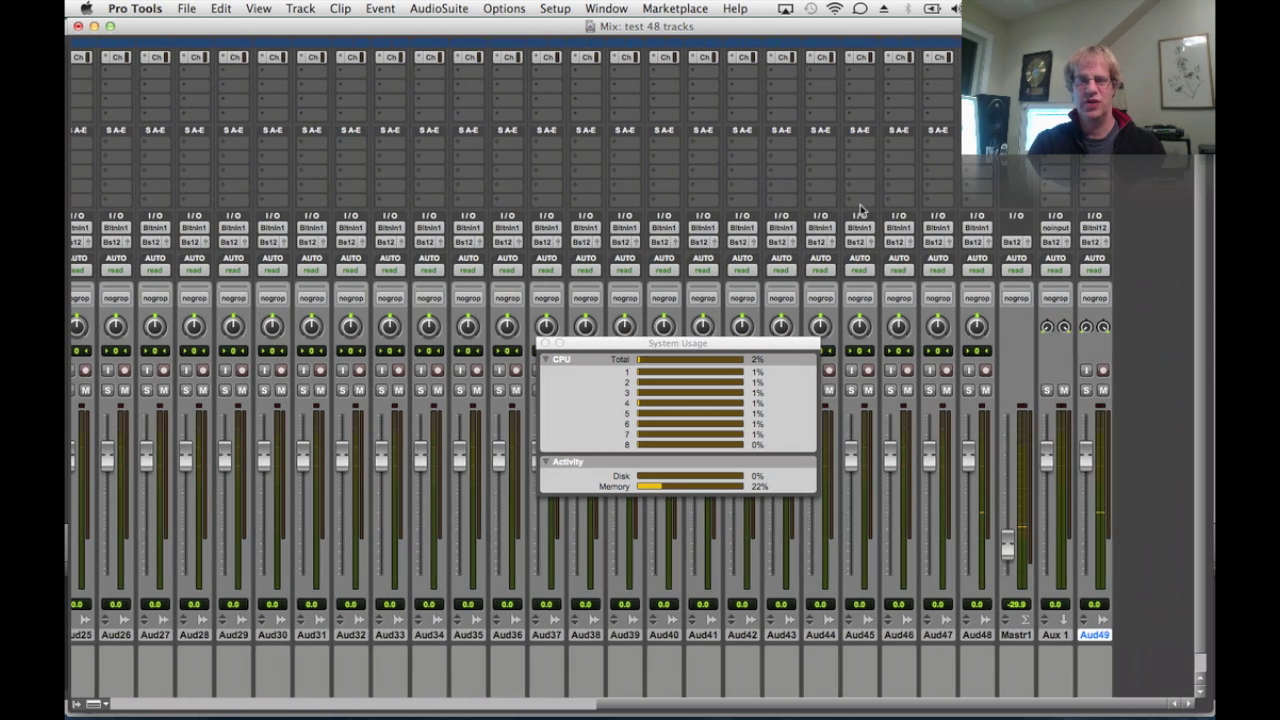
pyautogui.scroll(1, 860, 208)
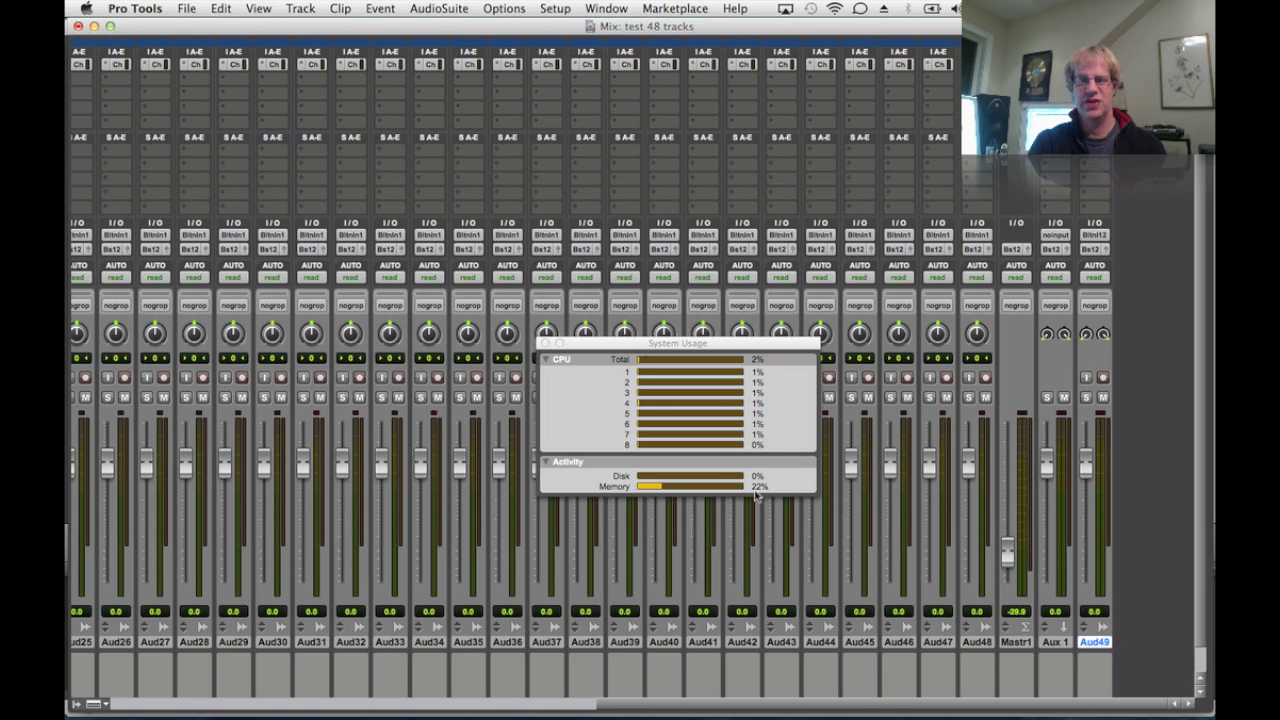
pyautogui.hscroll(-10, 930, 206)
pyautogui.scroll(-1, 930, 206)
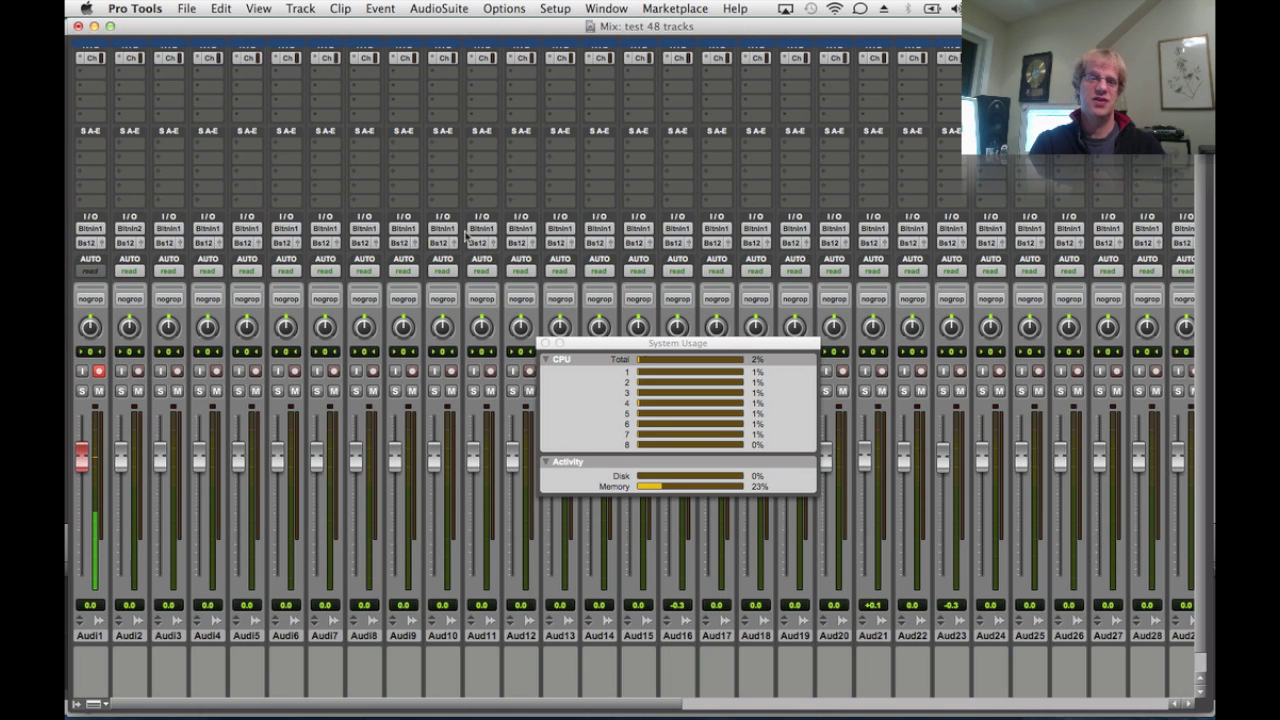
# Record-arm Aud1 with Shift+R in the Edit window, then return to the Mix window.
pyautogui.hotkey('ctrl', 'Left')
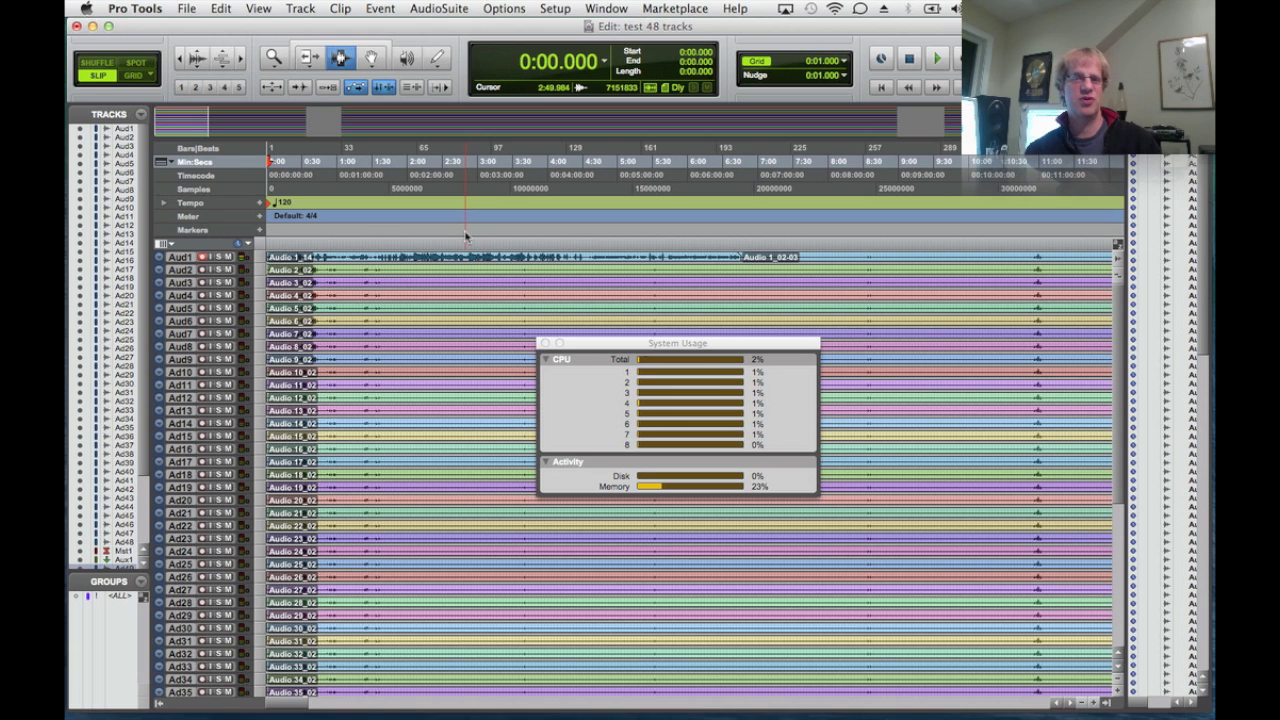
pyautogui.hotkey('shift', 'r')
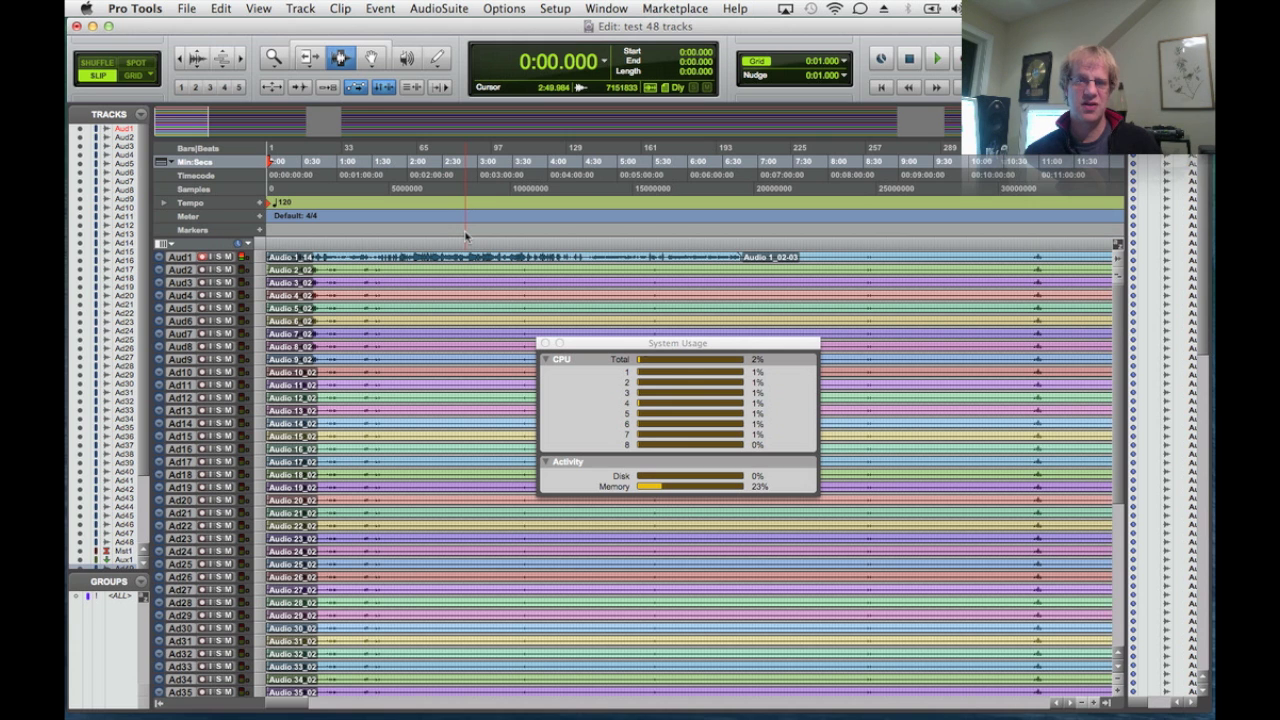
pyautogui.press('super+equal')
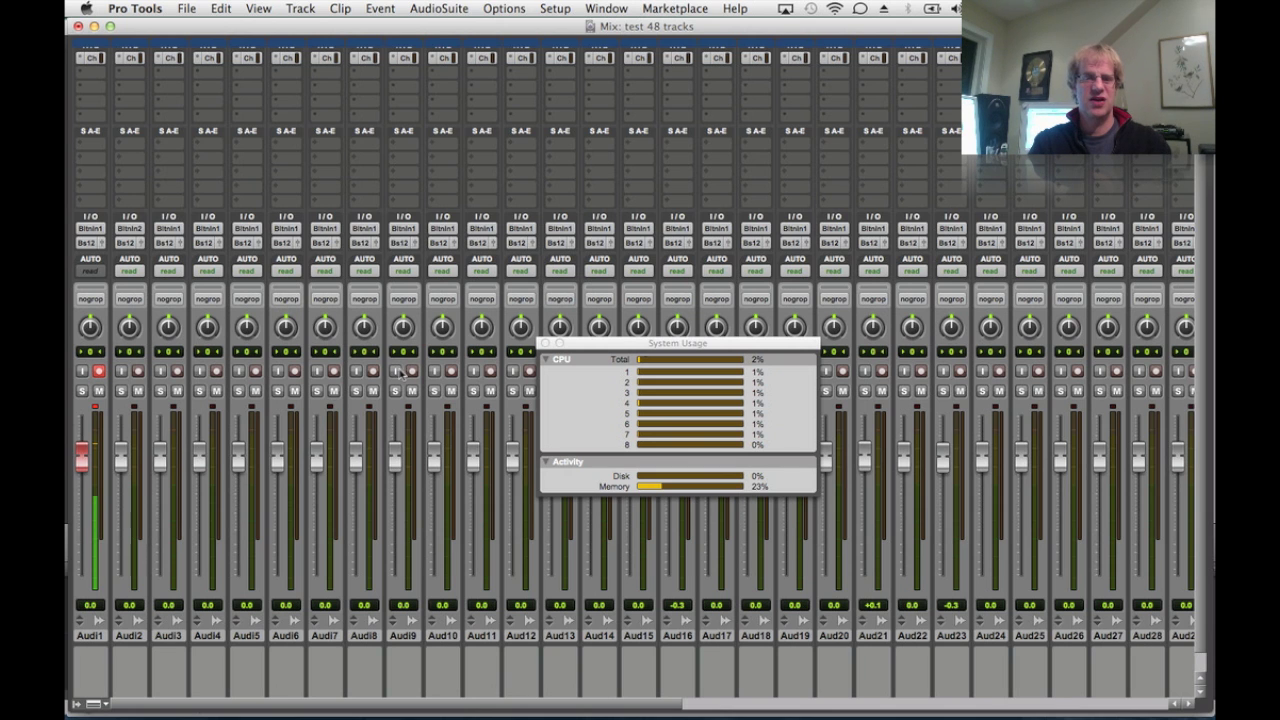
# Option-click a record-enable button to arm all audio tracks, then toggle between Edit and Mix windows.
pyautogui.hscroll(2, 410, 378)
pyautogui.keyDown('alt'); pyautogui.click(344, 371); pyautogui.keyUp('alt')
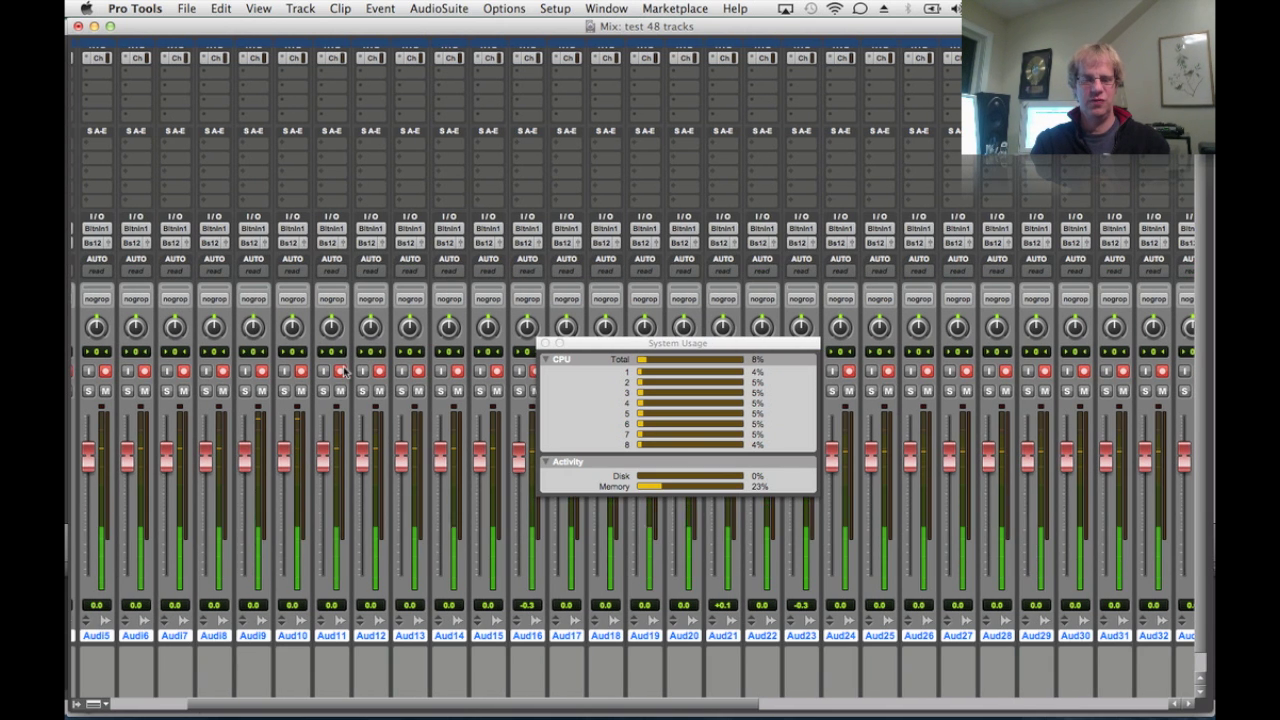
pyautogui.press('super+equal')
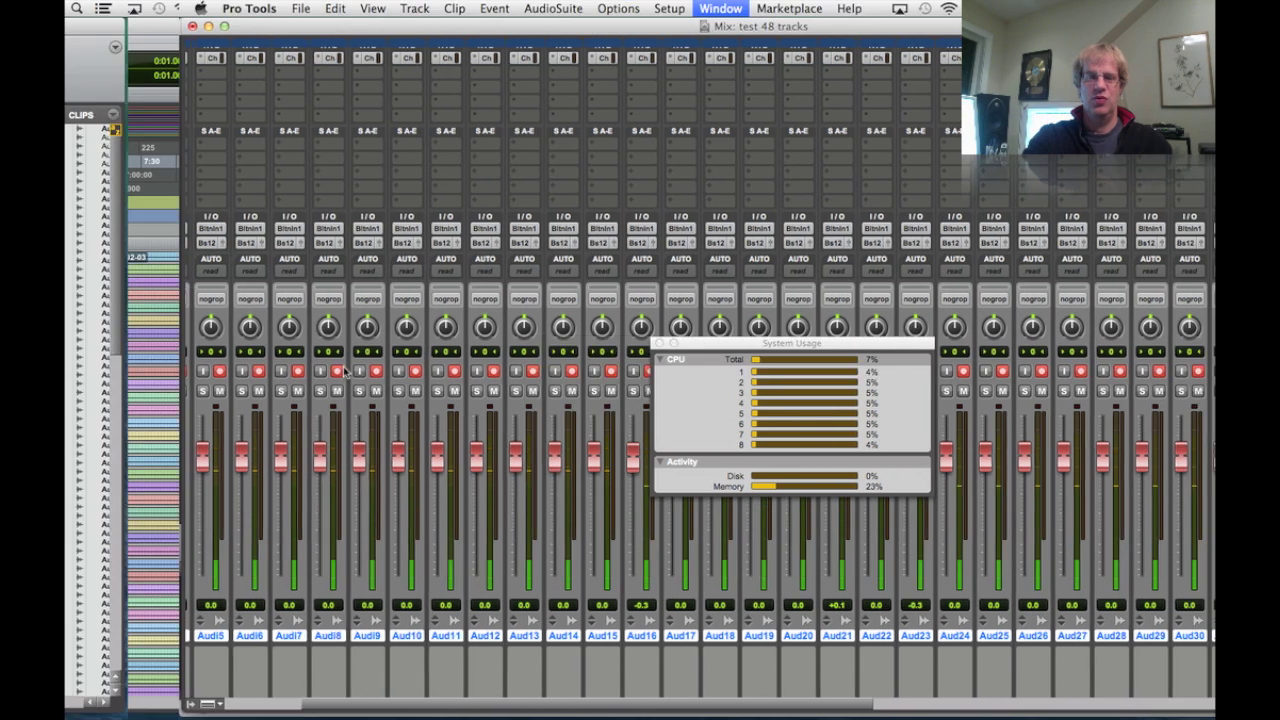
pyautogui.press('super+equal')
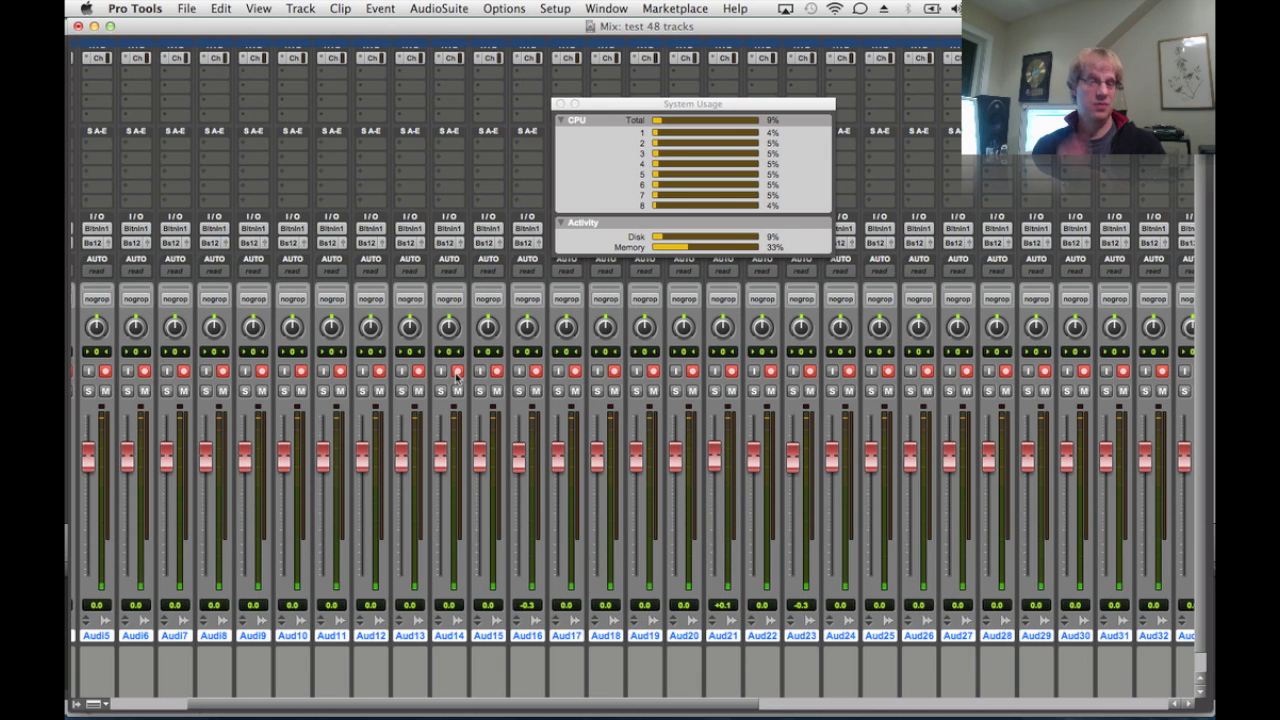
# Record all 48 armed tracks past 0:55, glancing at the Finder space and ending in the Edit window.
pyautogui.hotkey('ctrl', 'Right')
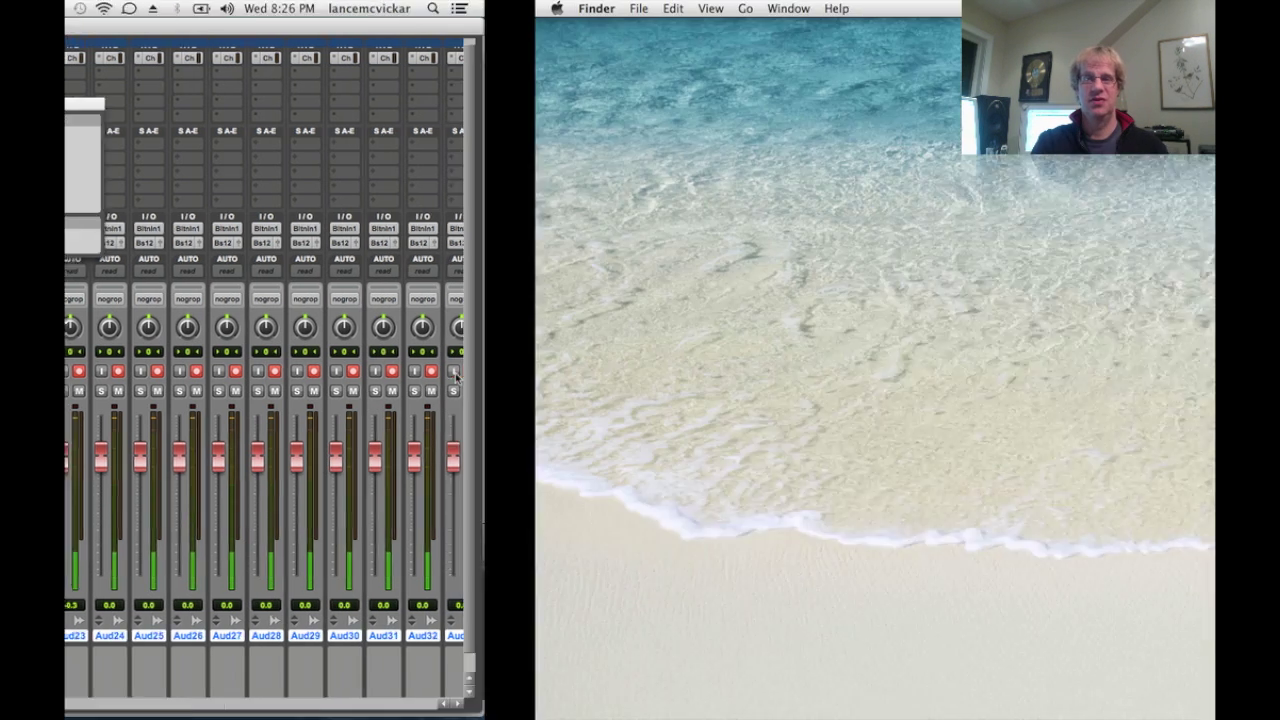
pyautogui.hotkey('ctrl', 'Left')
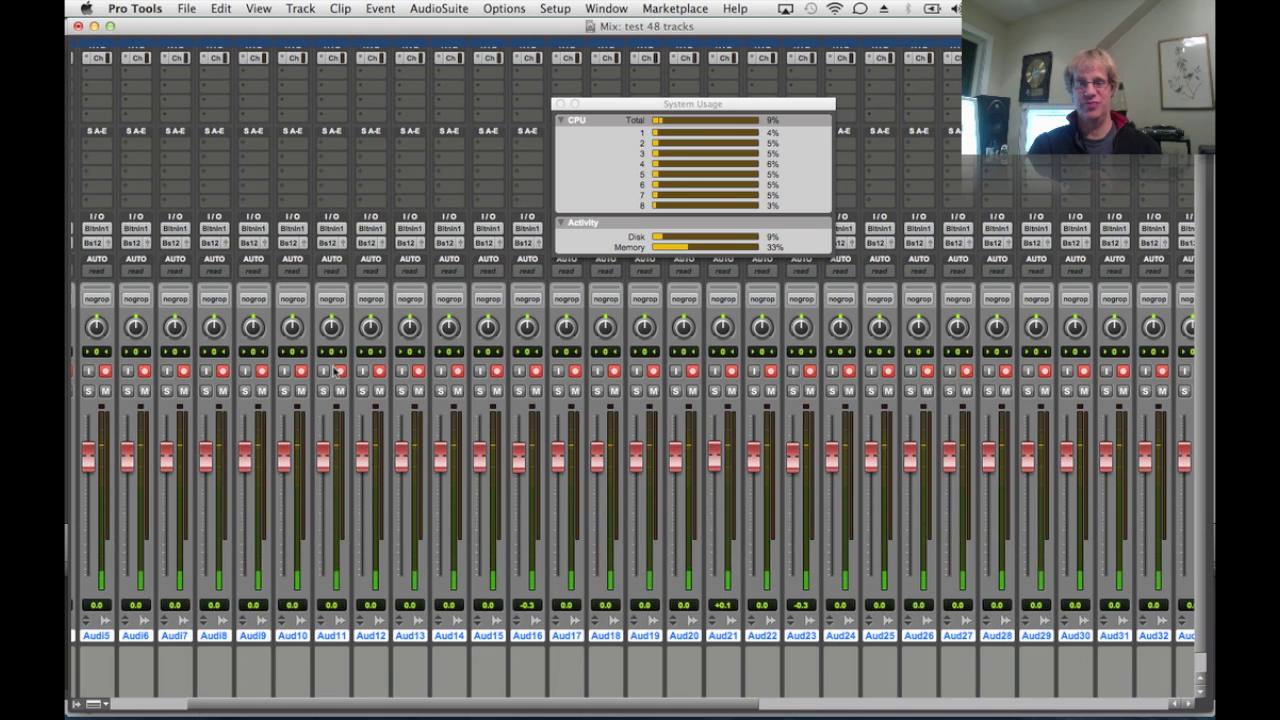
pyautogui.press('super+equal')
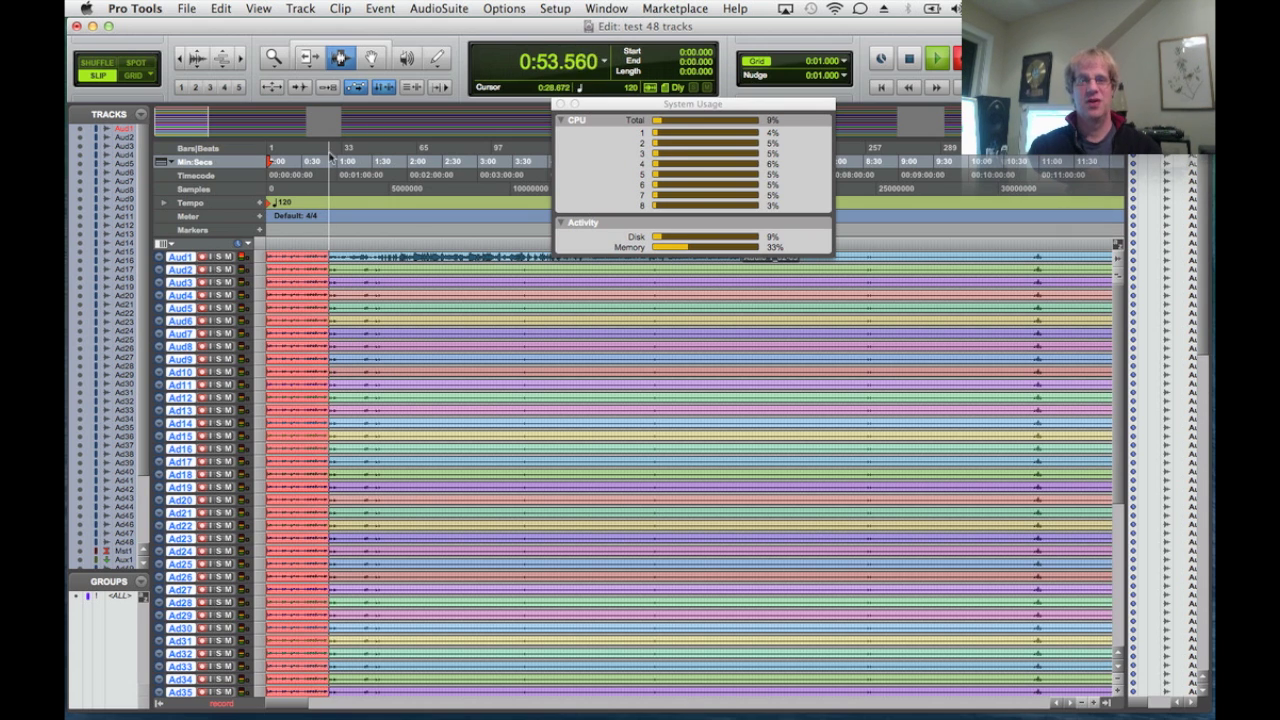
# Stop recording and confirm the Playback Engine settings: 32-sample buffer, cache size left at Normal.
pyautogui.press('space')
pyautogui.click(556, 8)
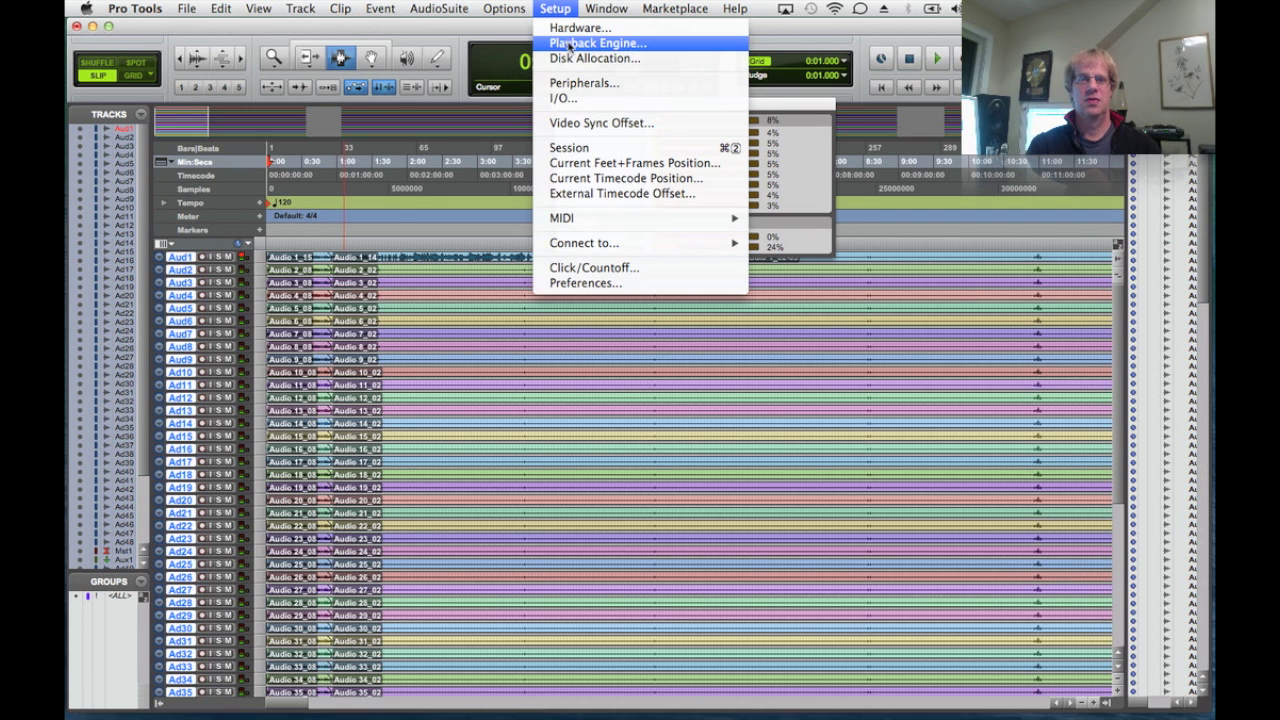
pyautogui.click(570, 44)
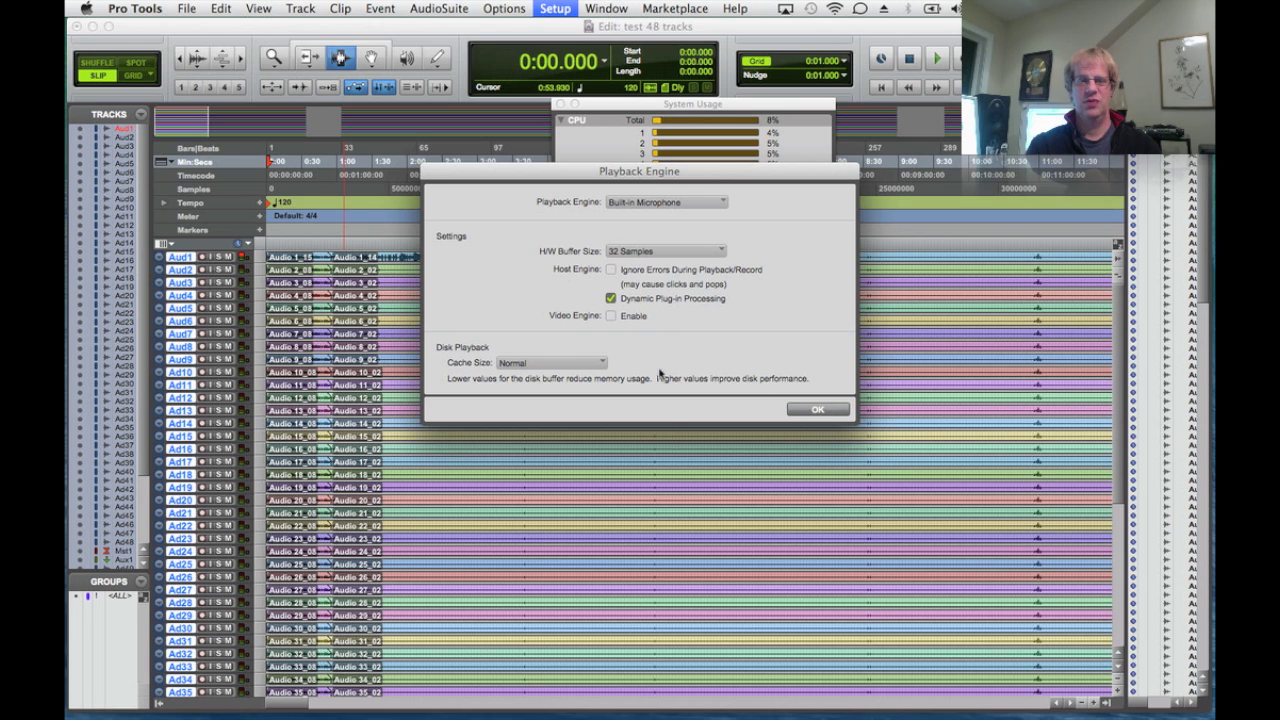
pyautogui.click(601, 363)
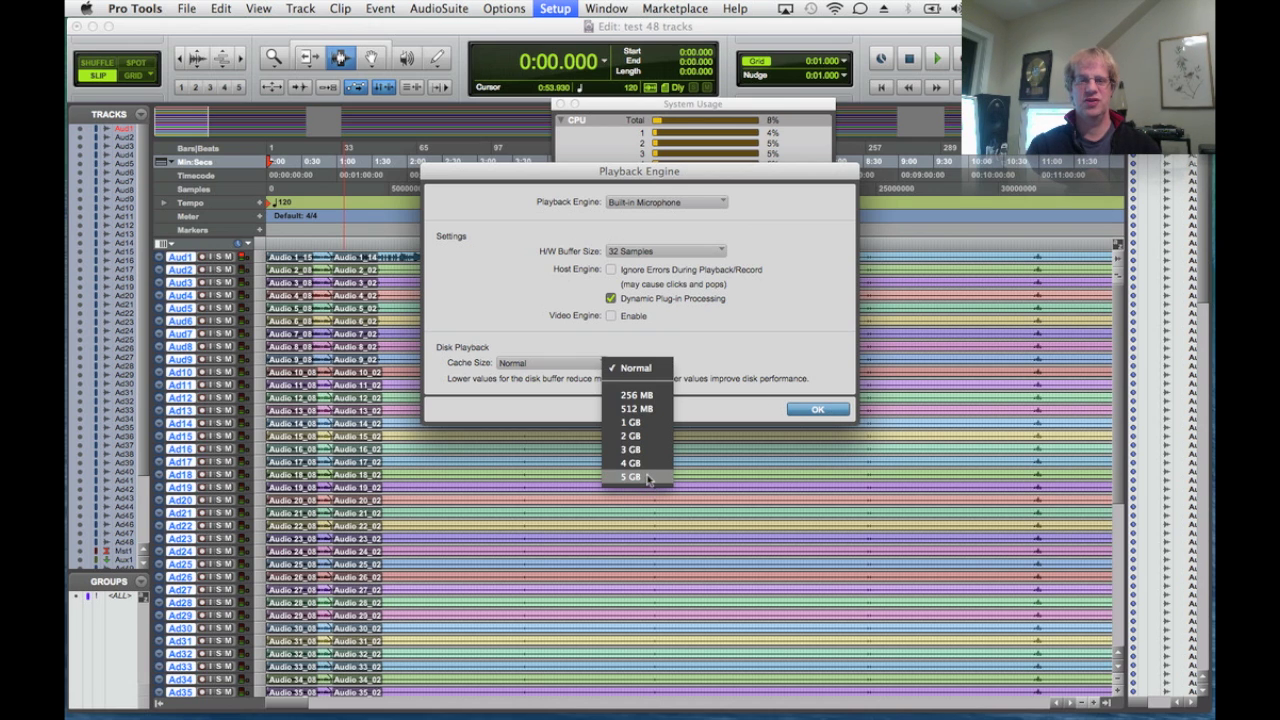
pyautogui.click(716, 305)
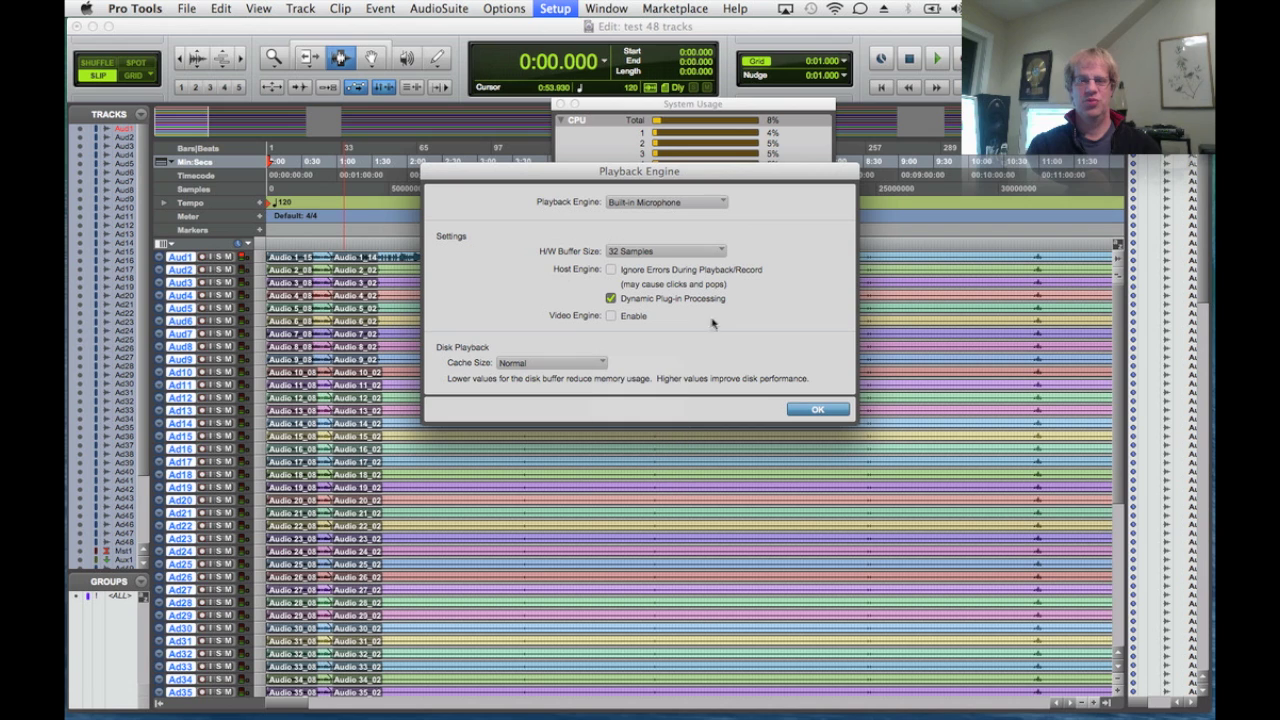
pyautogui.click(833, 407)
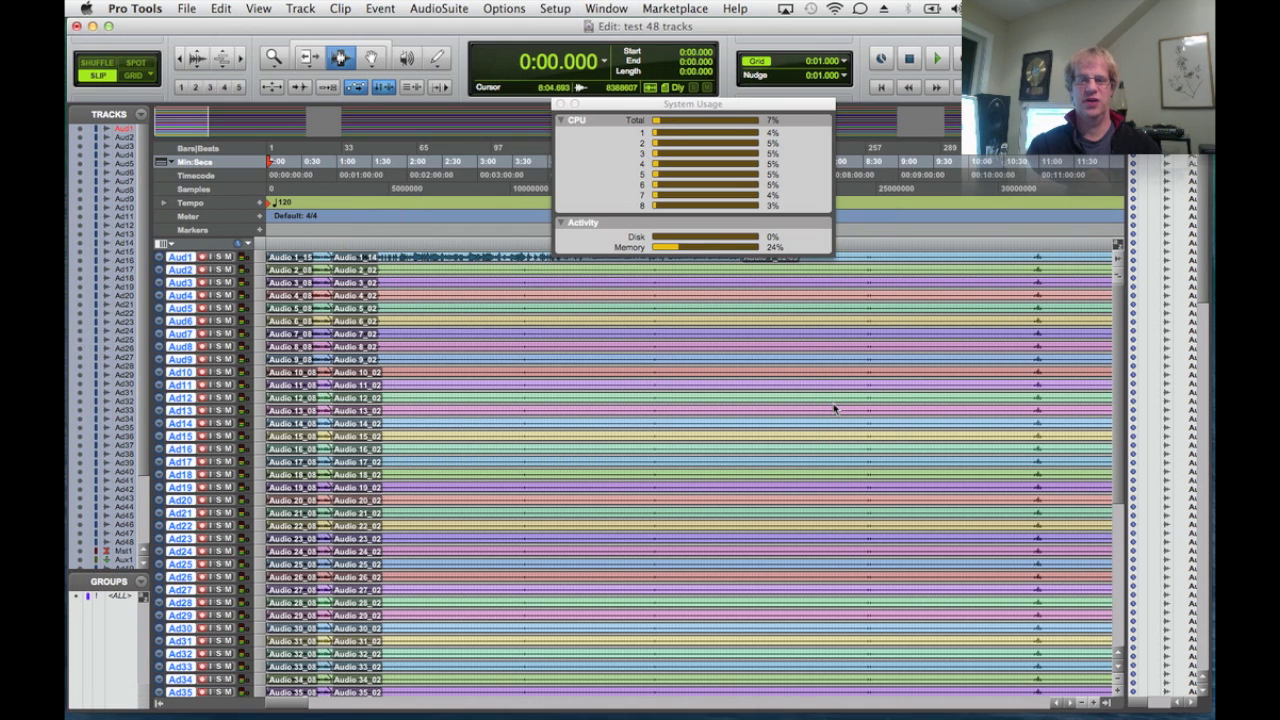
# Play the session from 4:35.797, show the Mix window, then move to the Finder desktop space.
pyautogui.click(591, 313)
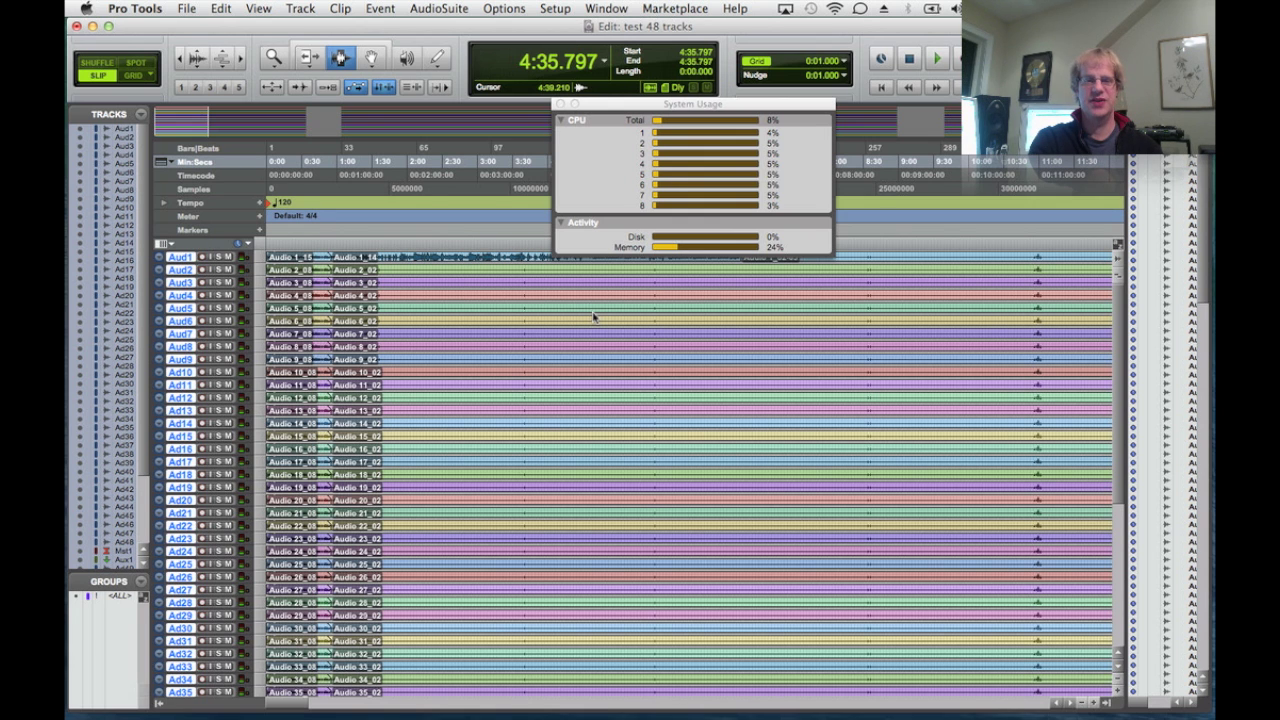
pyautogui.press('space')
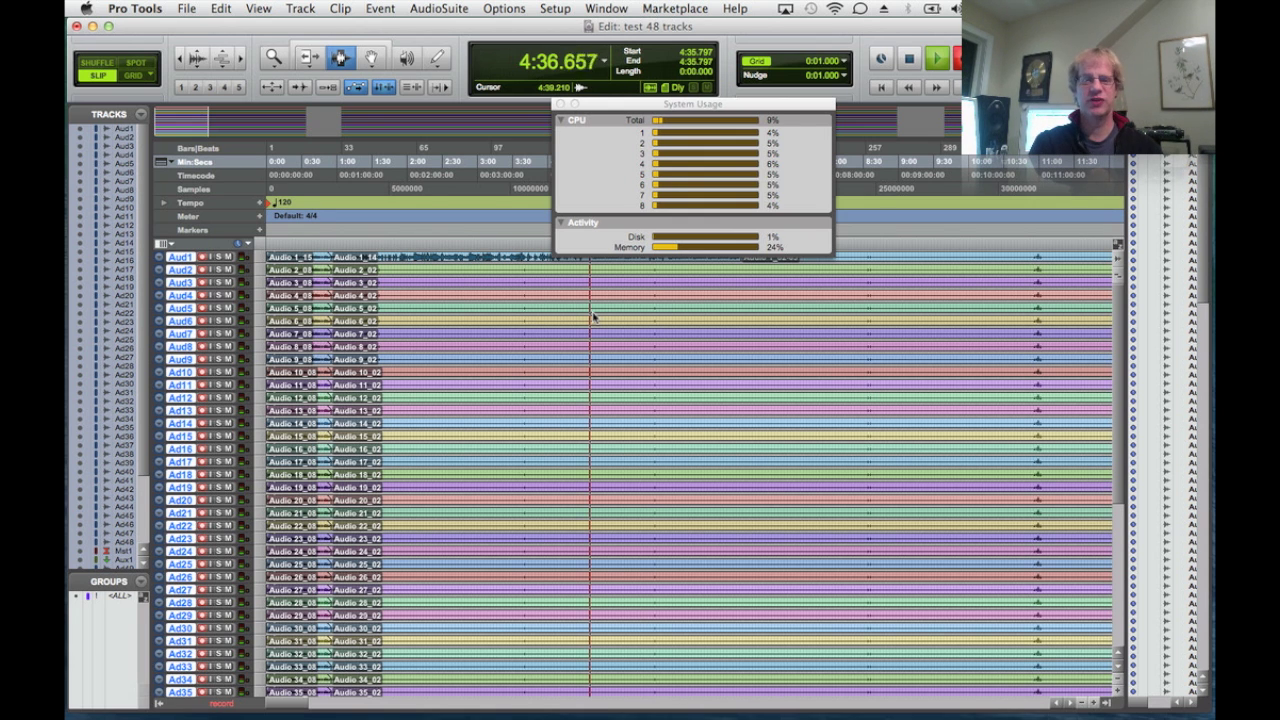
pyautogui.press('super+equal')
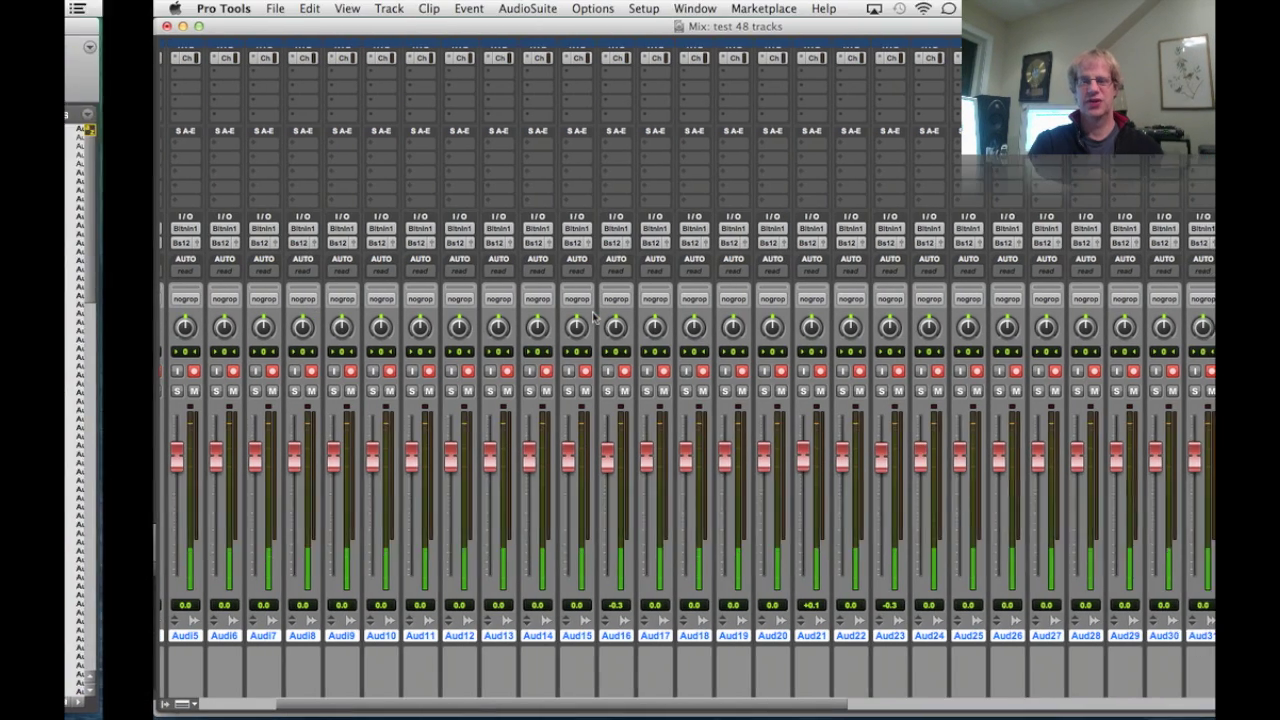
pyautogui.hotkey('ctrl', 'Right')
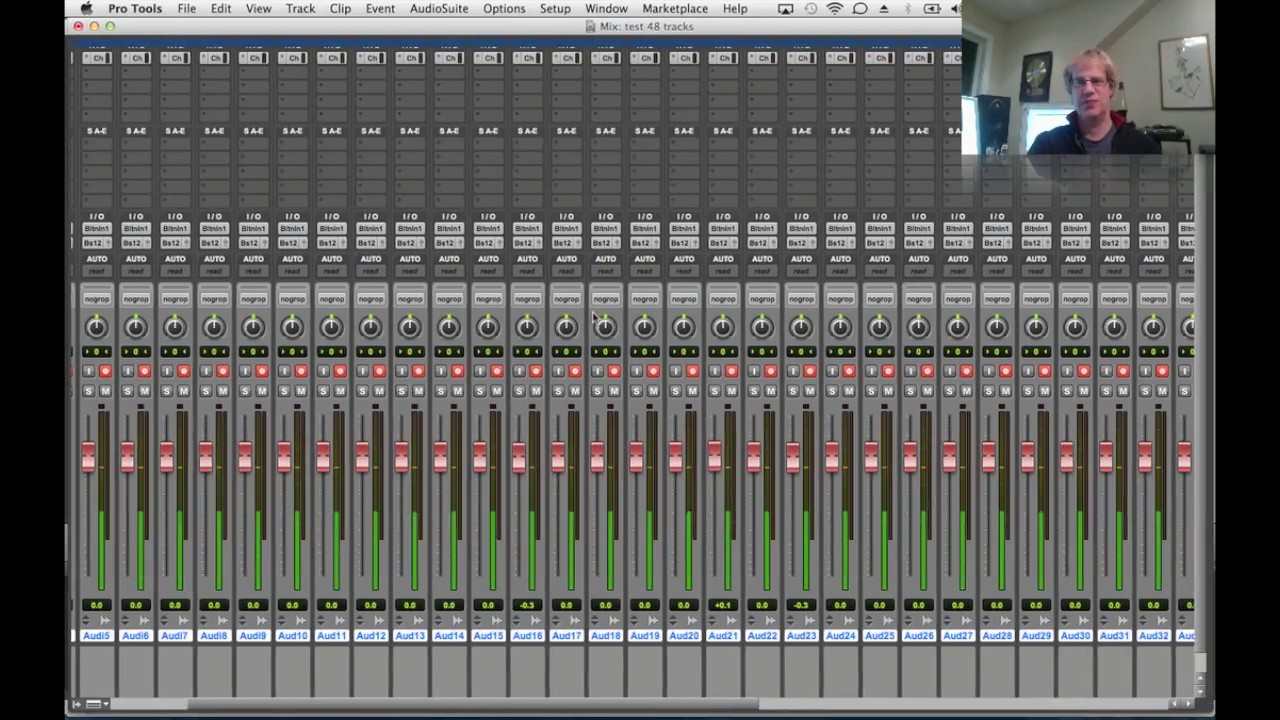
pyautogui.press('F11')
pyautogui.press('F11')
pyautogui.press('F11')
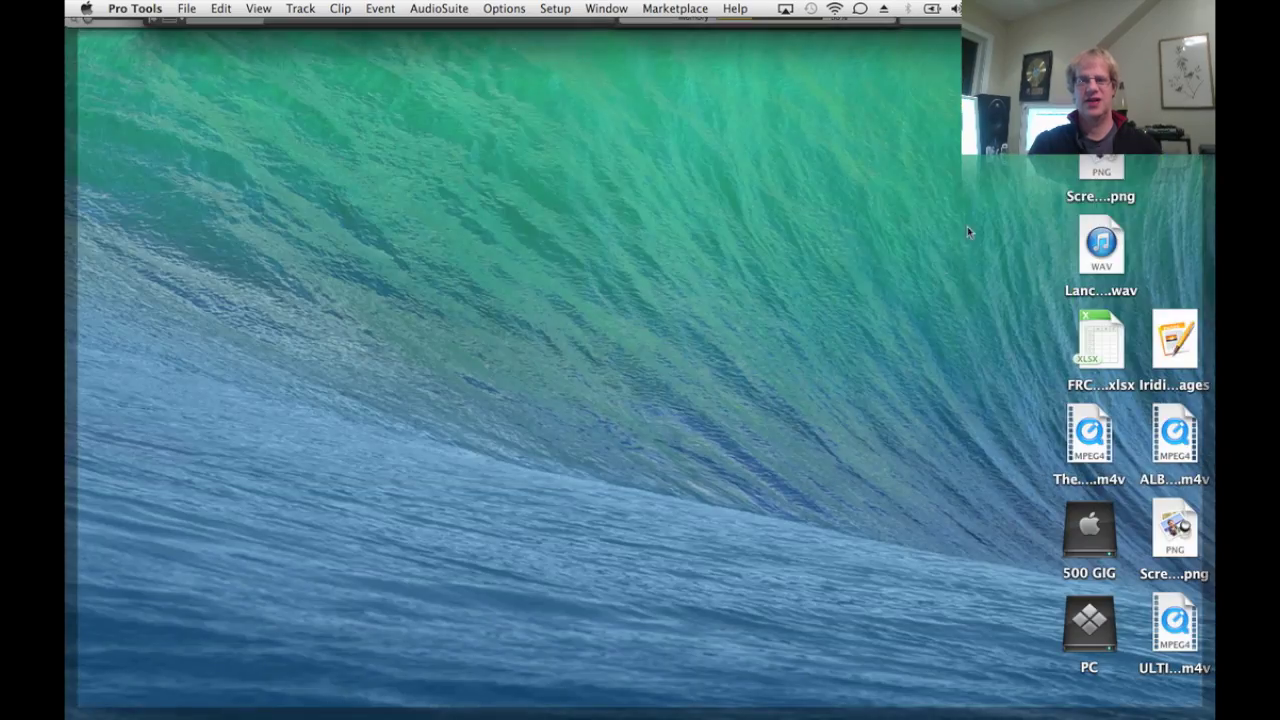
pyautogui.press('F11')
pyautogui.hotkey('ctrl', 'Right')
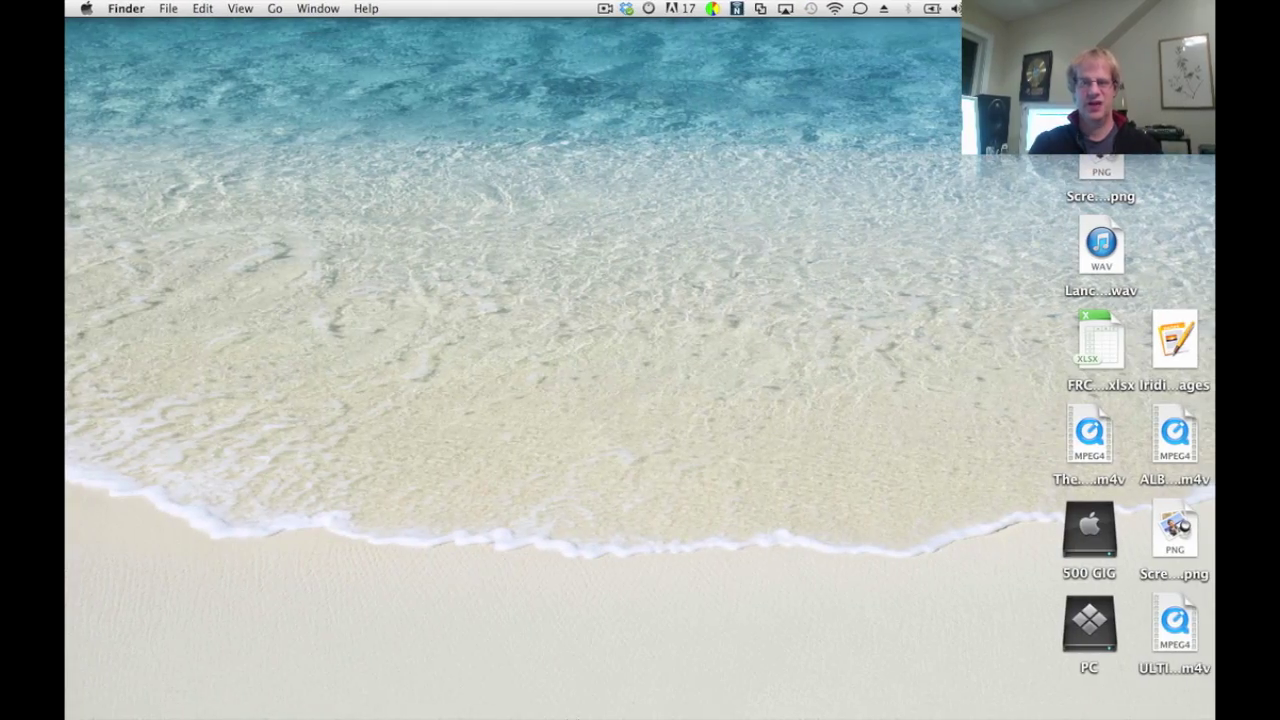
# Launch QuickTime Player and Photoshop CS6 from the Dock to add load during playback.
pyautogui.moveTo(600, 703)
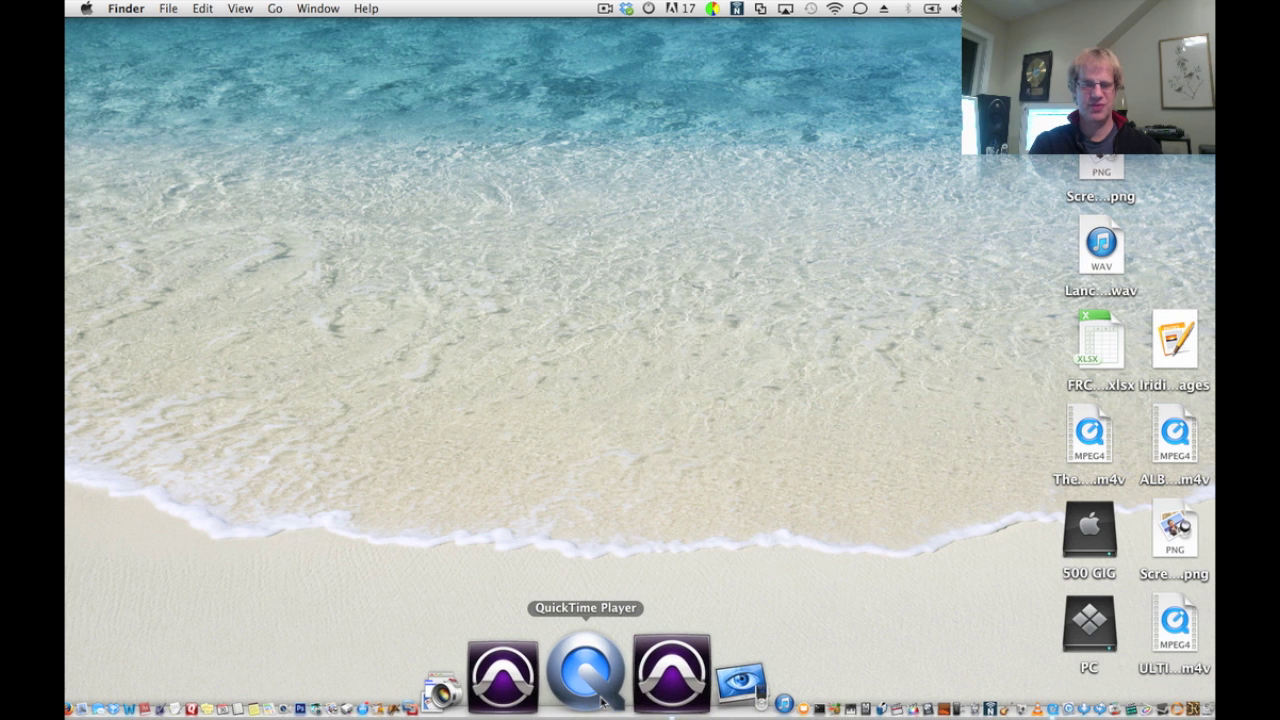
pyautogui.click(601, 703)
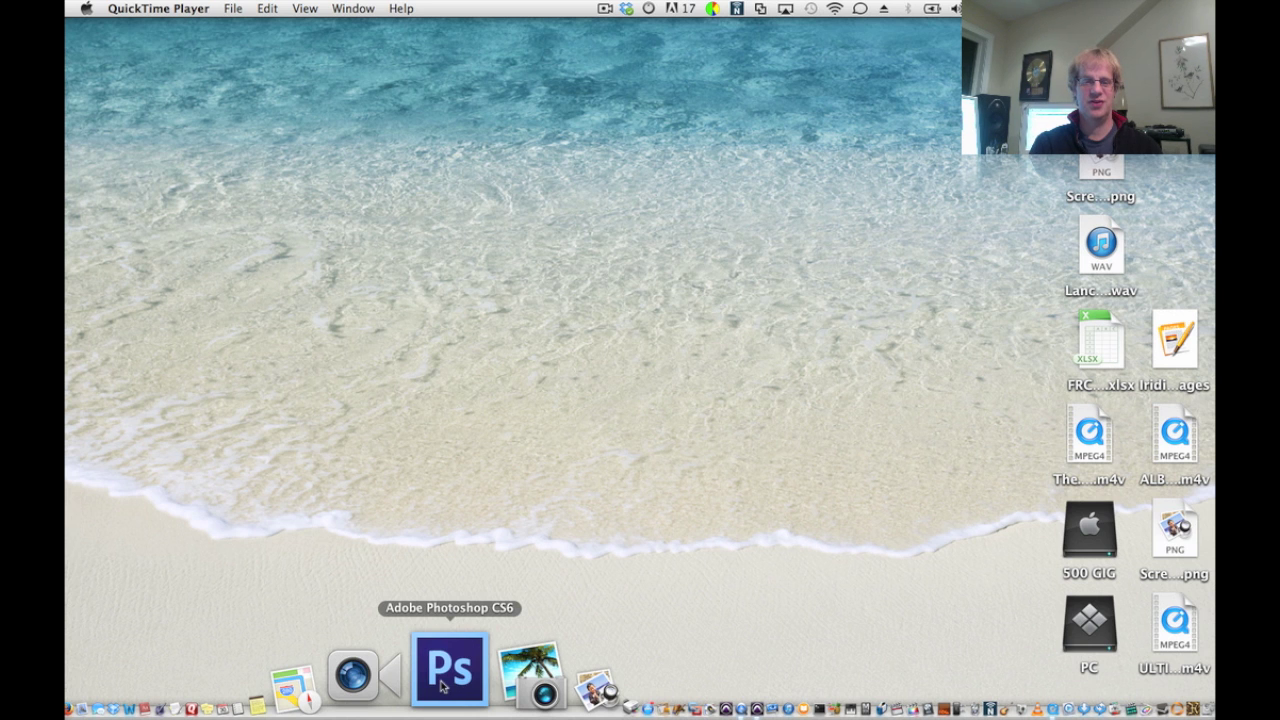
pyautogui.click(446, 672)
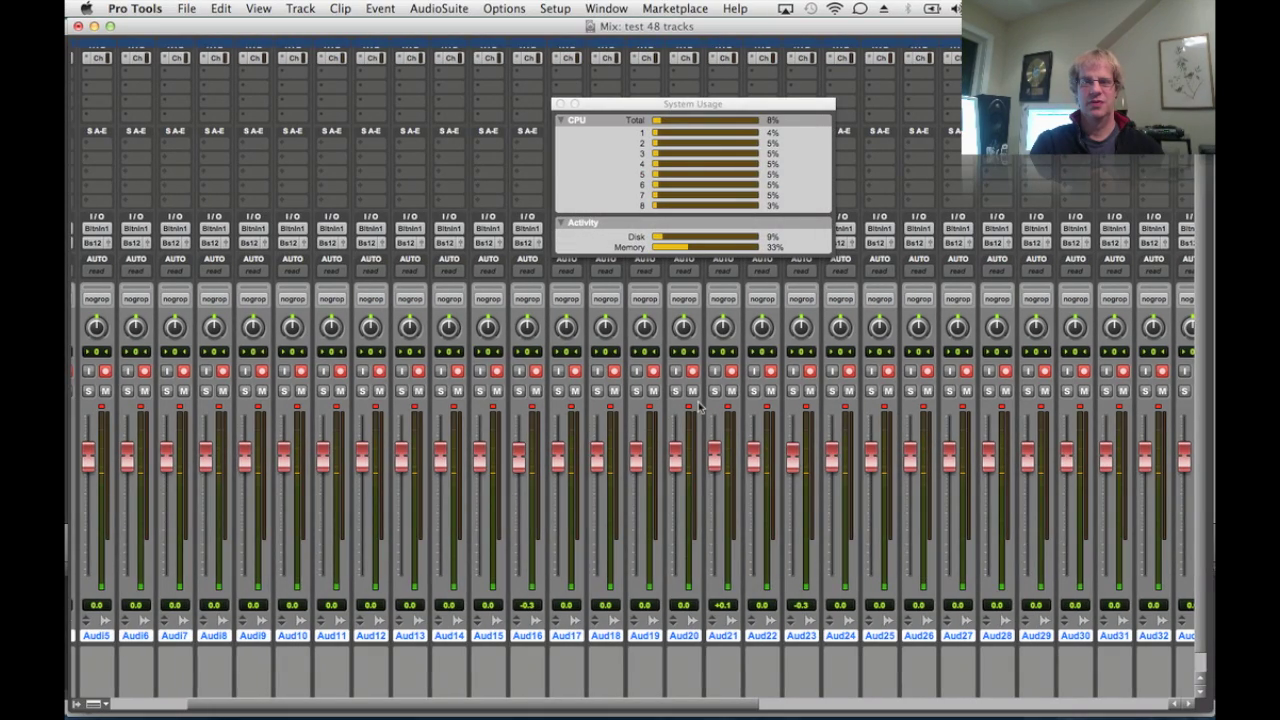
# Toggle between Edit and Mix windows, briefly show the desktop, and finish on the Edit window past 5:51.
pyautogui.press('super+equal')
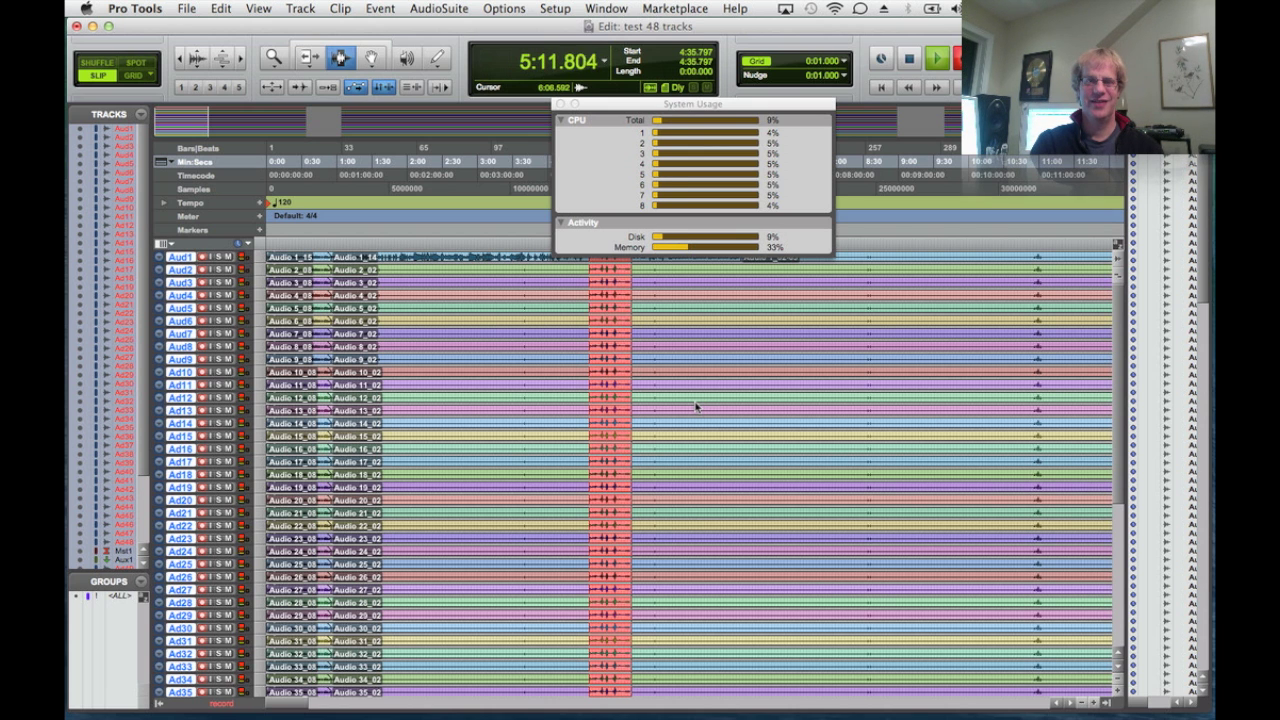
pyautogui.press('super+equal')
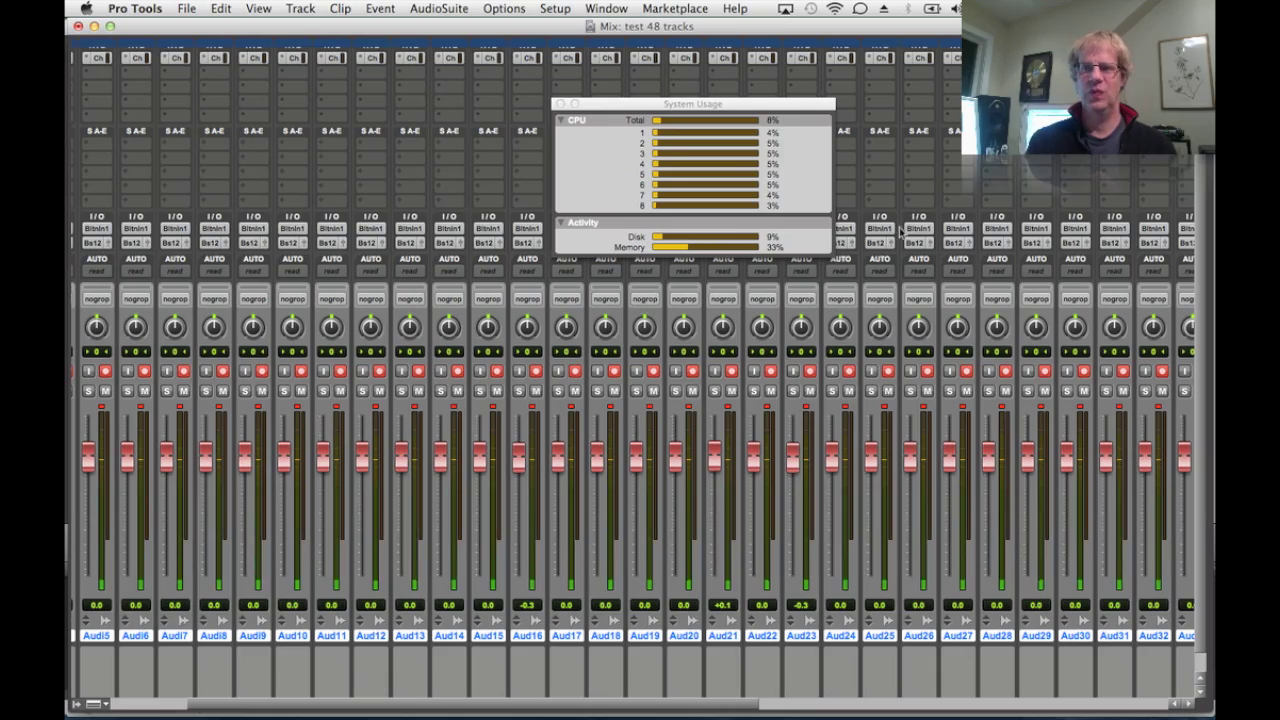
pyautogui.press('F11')
pyautogui.press('F11')
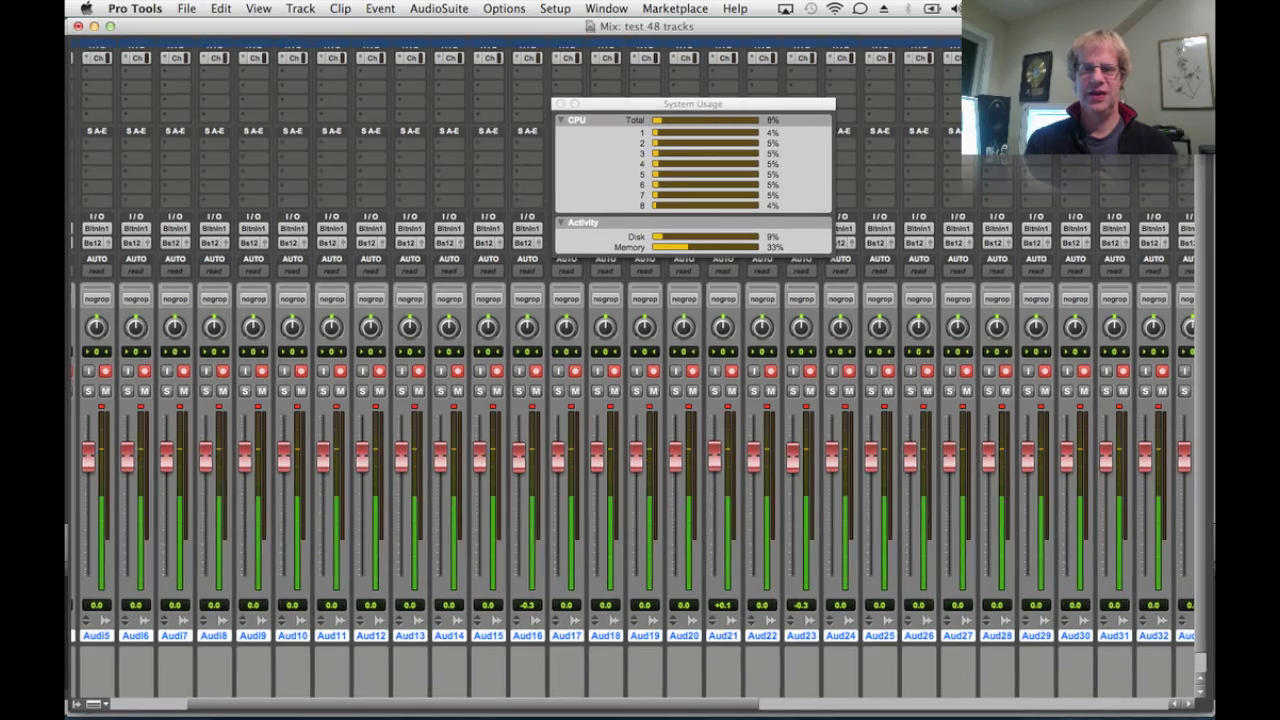
pyautogui.press('F11')
pyautogui.press('F11')
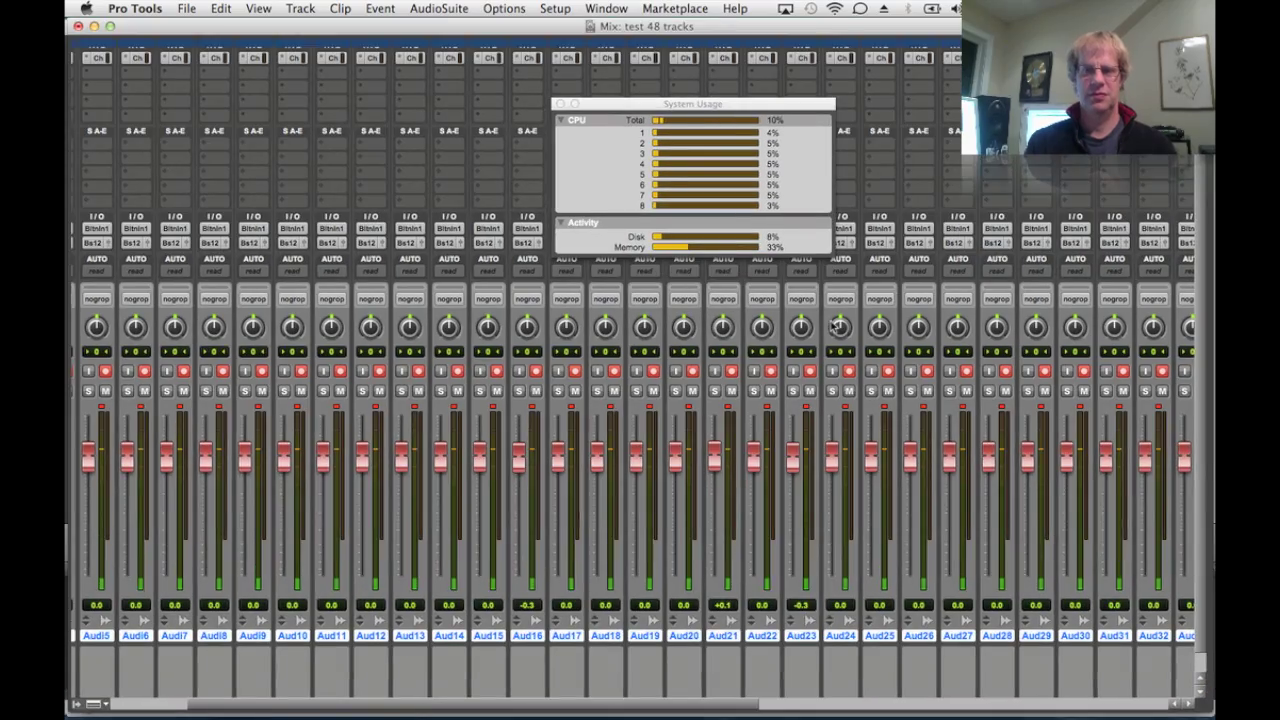
pyautogui.press('super+equal')
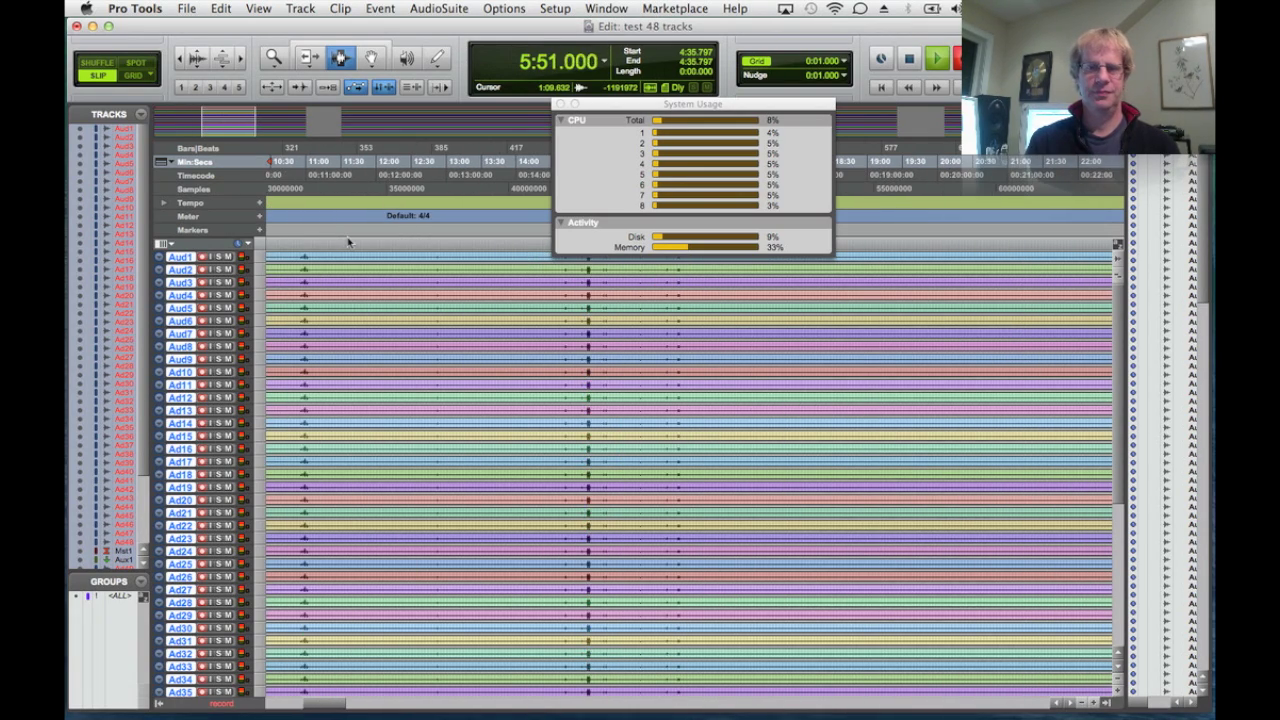
pyautogui.press('super+equal')
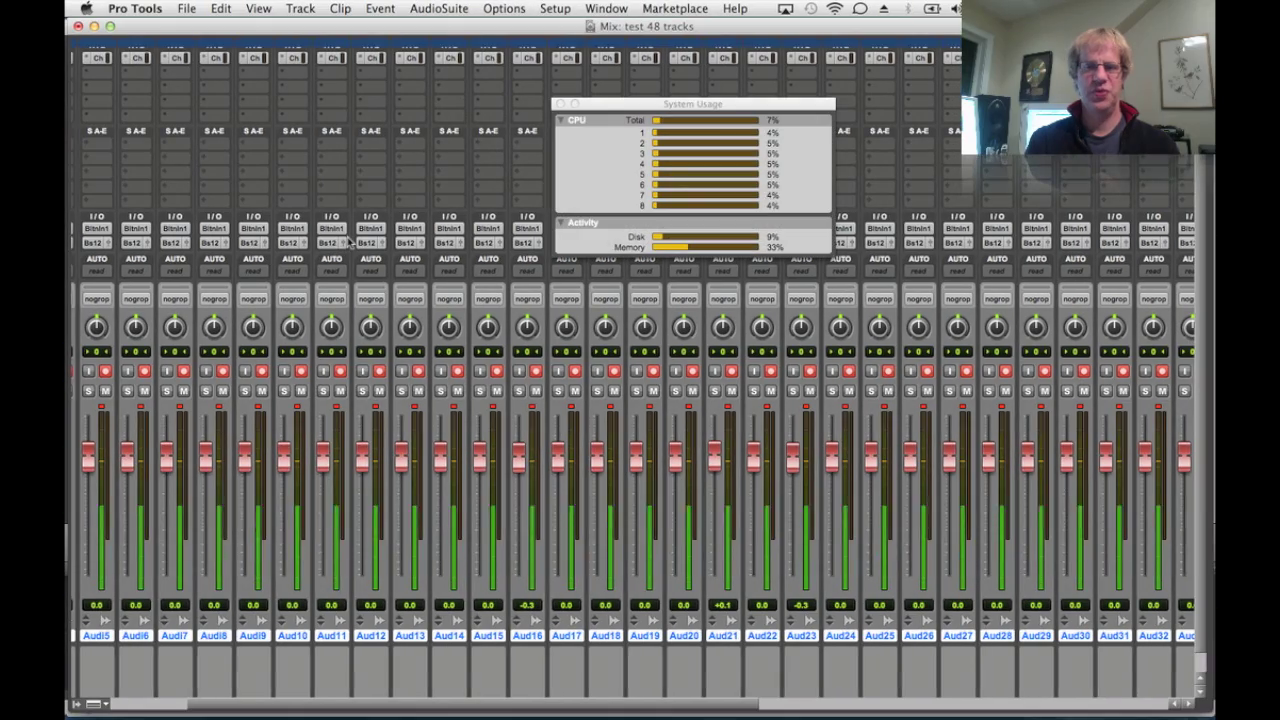
pyautogui.press('F11')
pyautogui.press('F11')
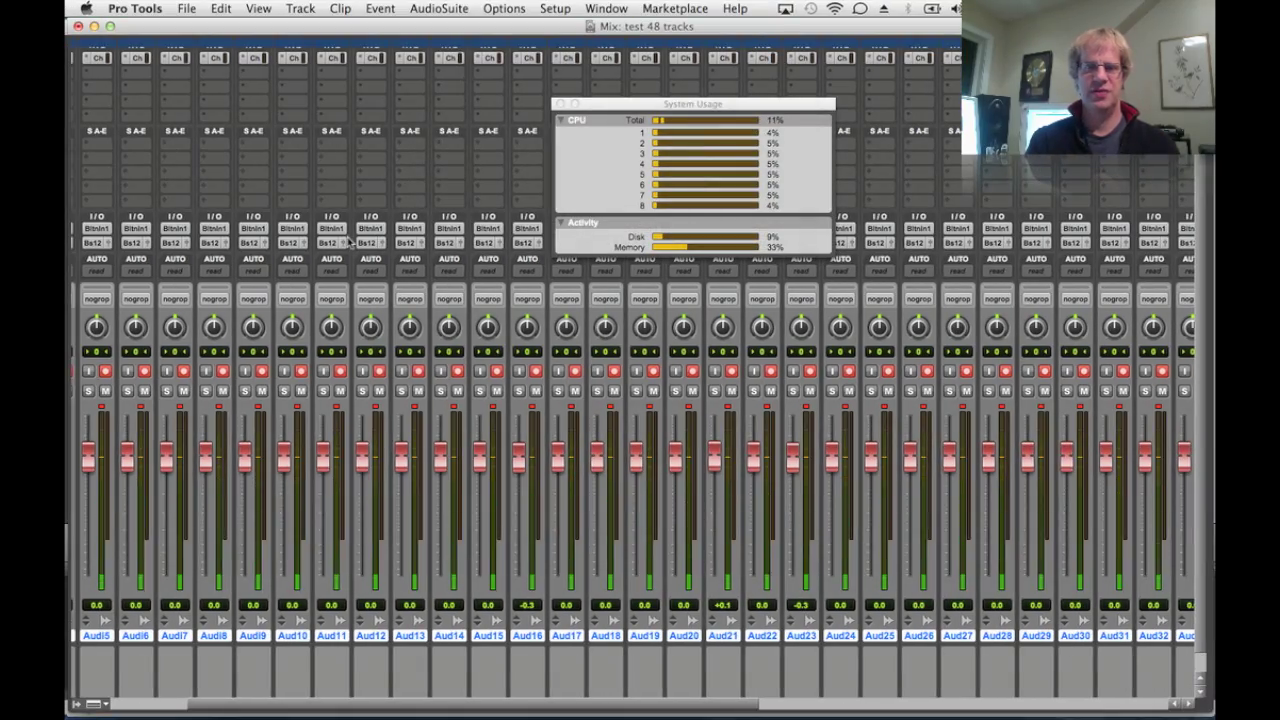
pyautogui.press('super+equal')
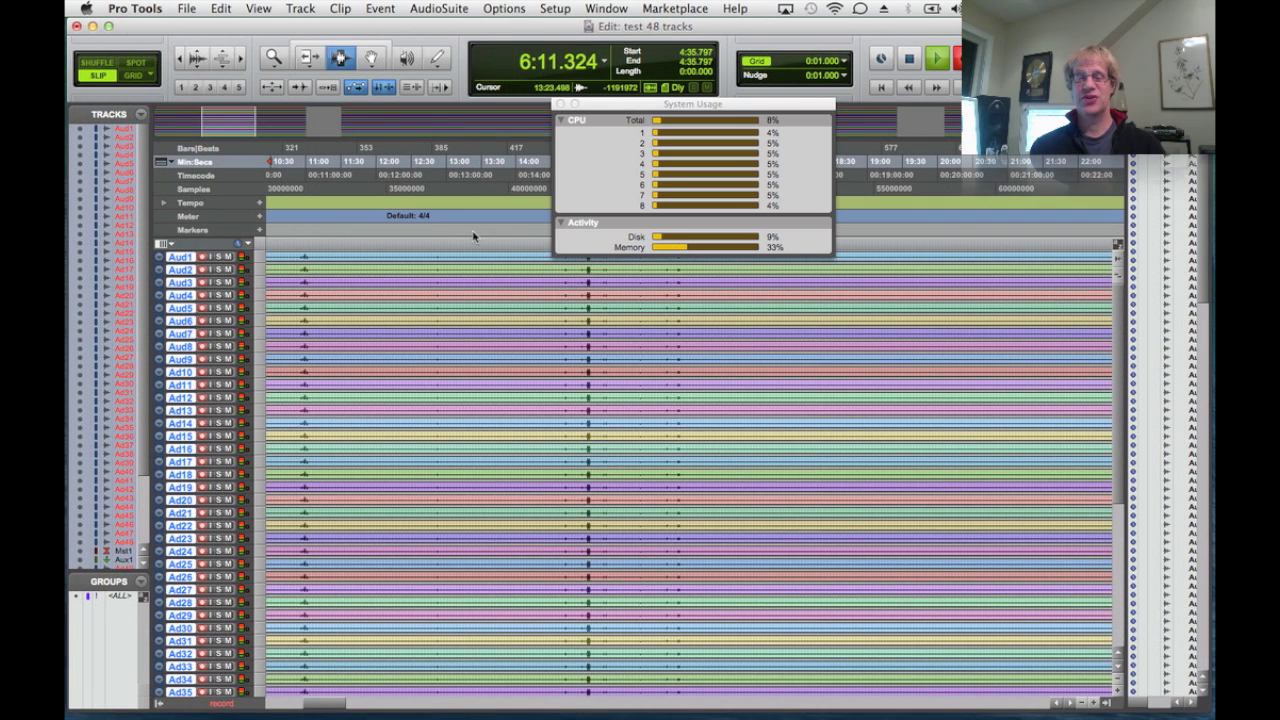